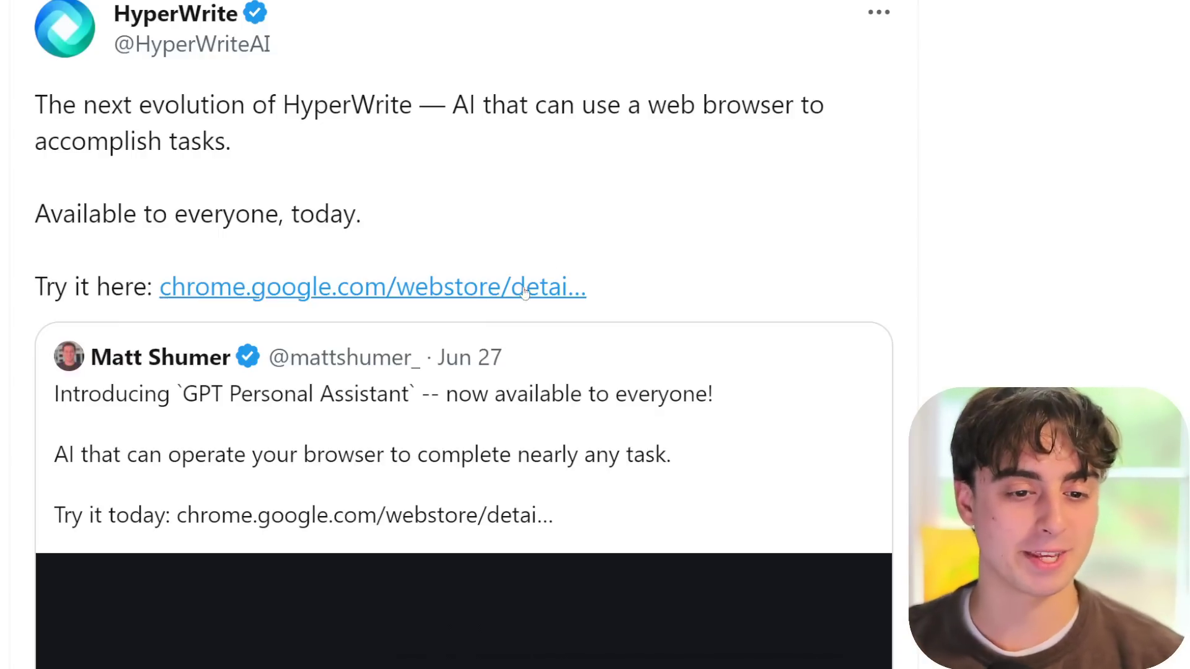
# Play the GPT Personal Assistant announcement video from the HyperWrite post in full screen, starting from the beginning.
pyautogui.scroll(-3, 362, 291)
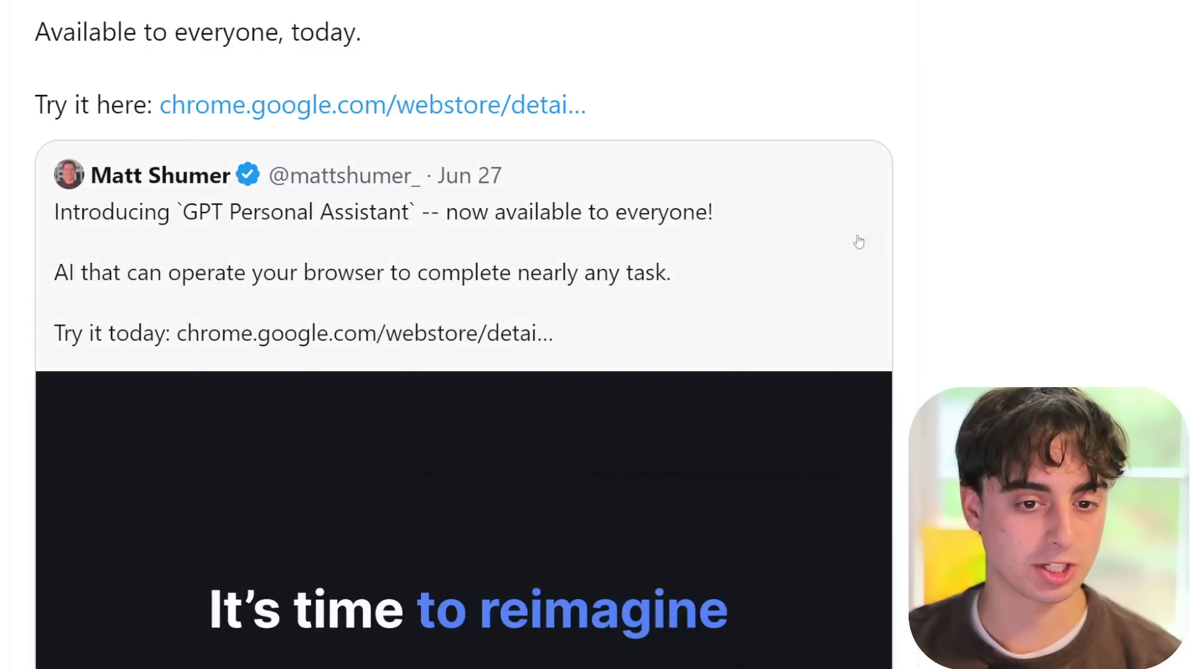
pyautogui.scroll(-3, 874, 233)
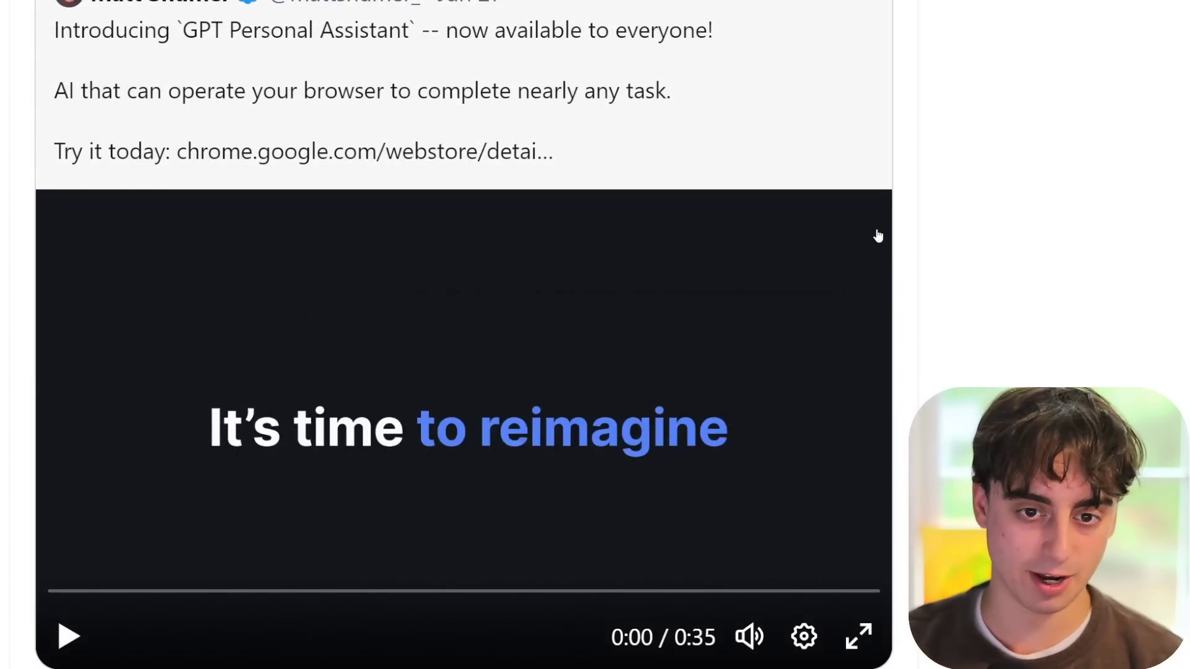
pyautogui.doubleClick(878, 235)
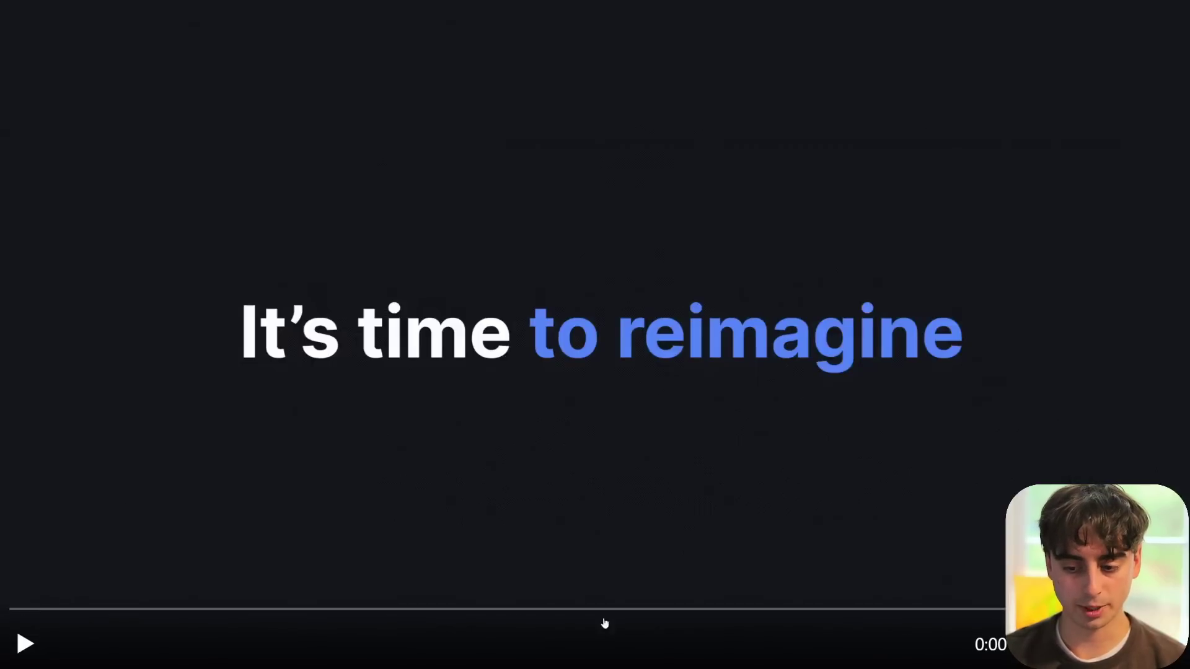
pyautogui.click(34, 610)
pyautogui.moveTo(34, 610); pyautogui.dragTo(10, 610)
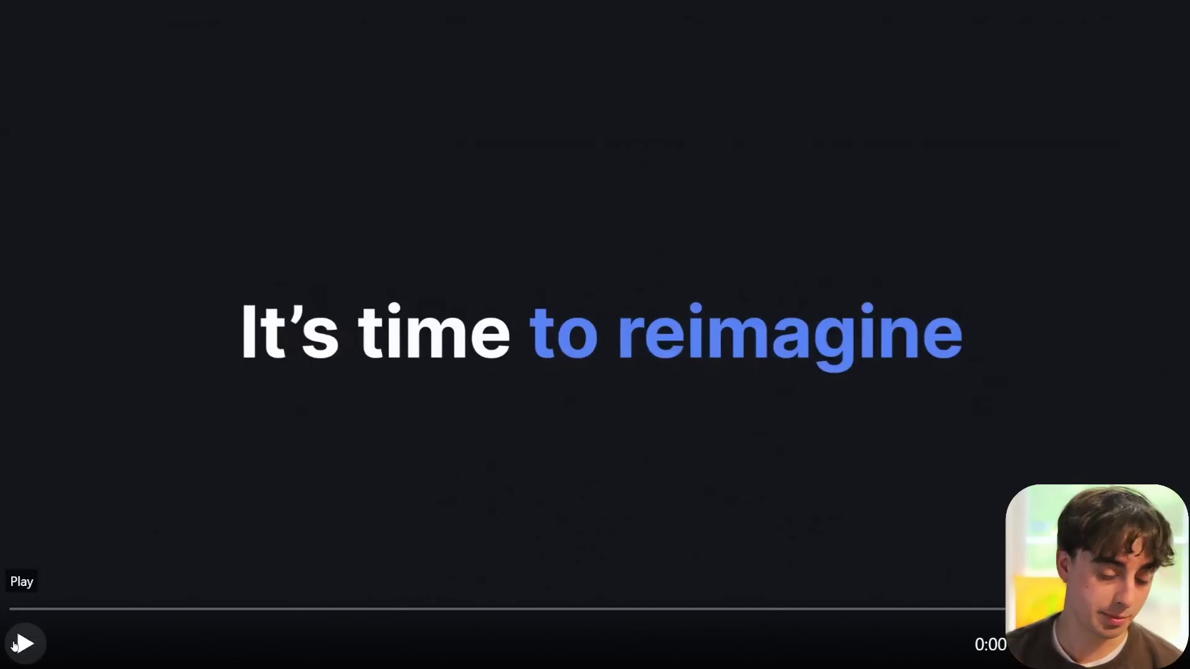
pyautogui.click(15, 645)
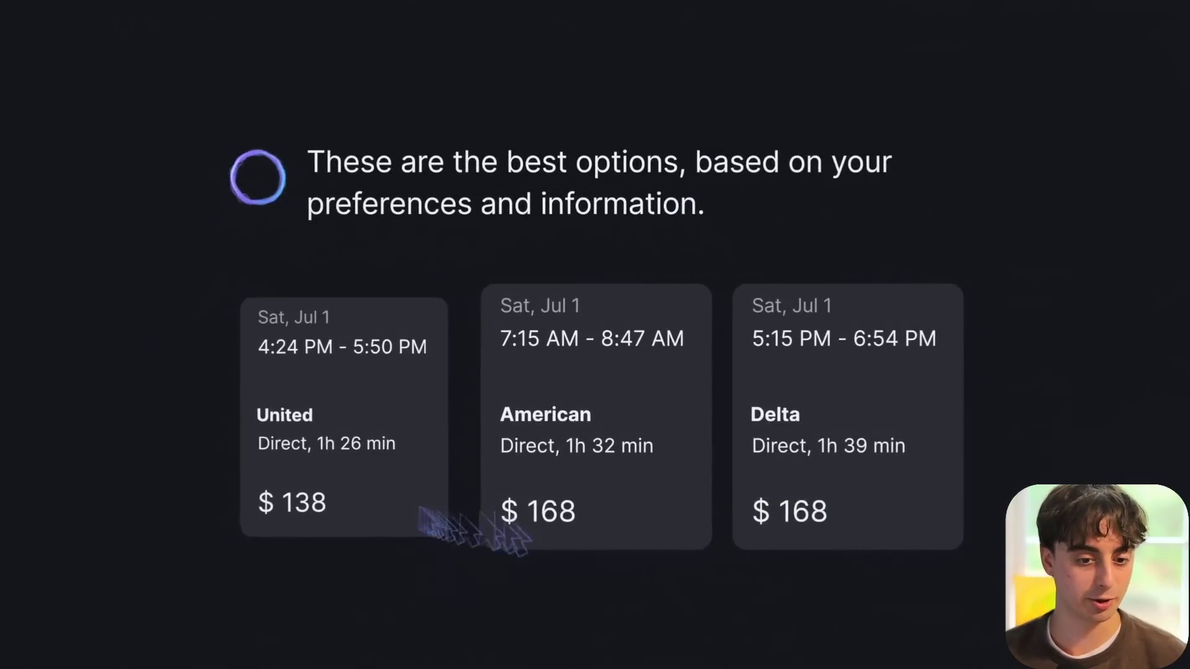
# Skim the announcement video through the flight booking demo, the pizza order prompt and the grid of example tasks.
pyautogui.moveTo(329, 601); pyautogui.dragTo(380, 593)
pyautogui.press('Left')
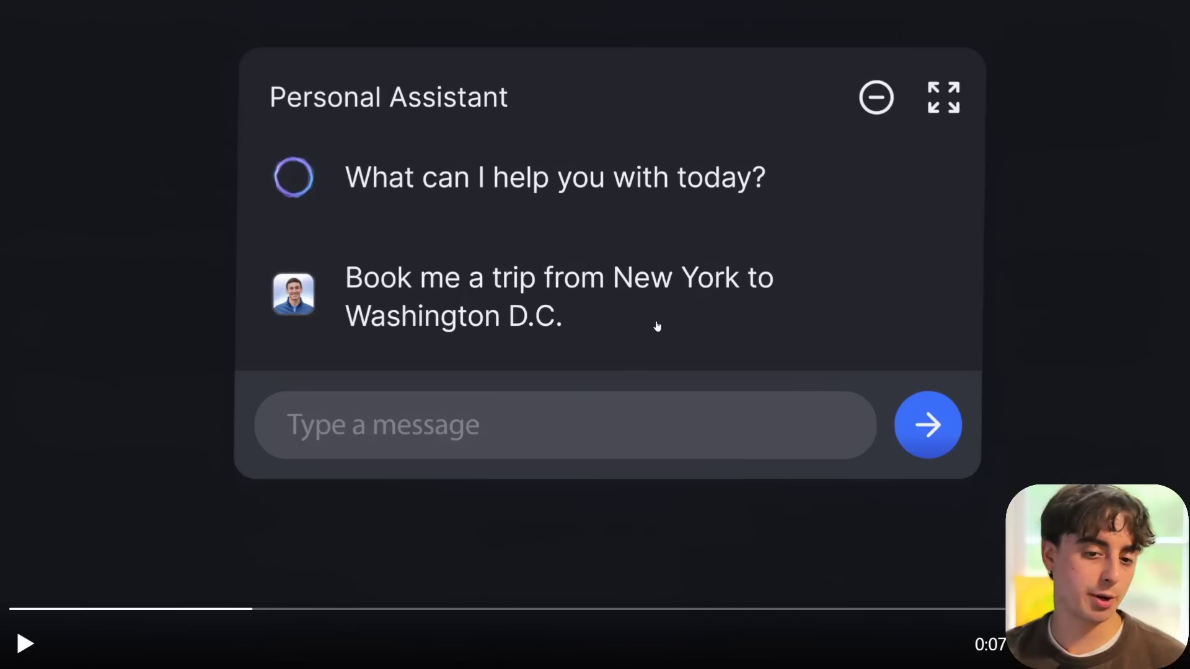
pyautogui.moveTo(255, 608); pyautogui.dragTo(601, 560)
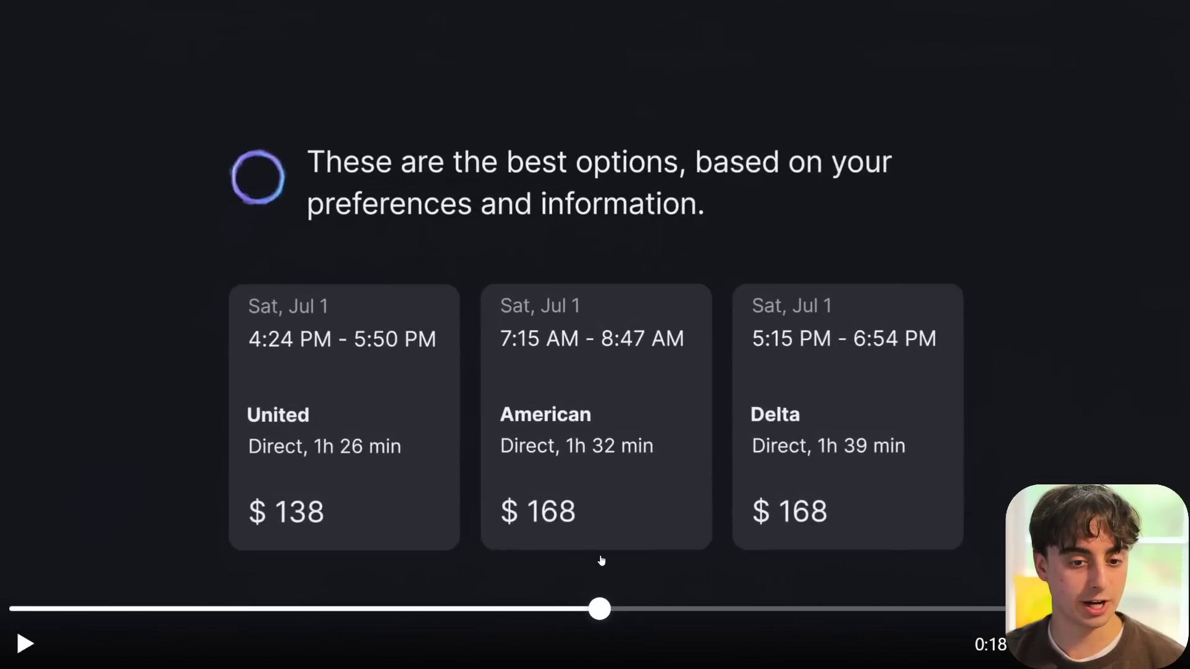
pyautogui.moveTo(601, 607); pyautogui.dragTo(718, 592)
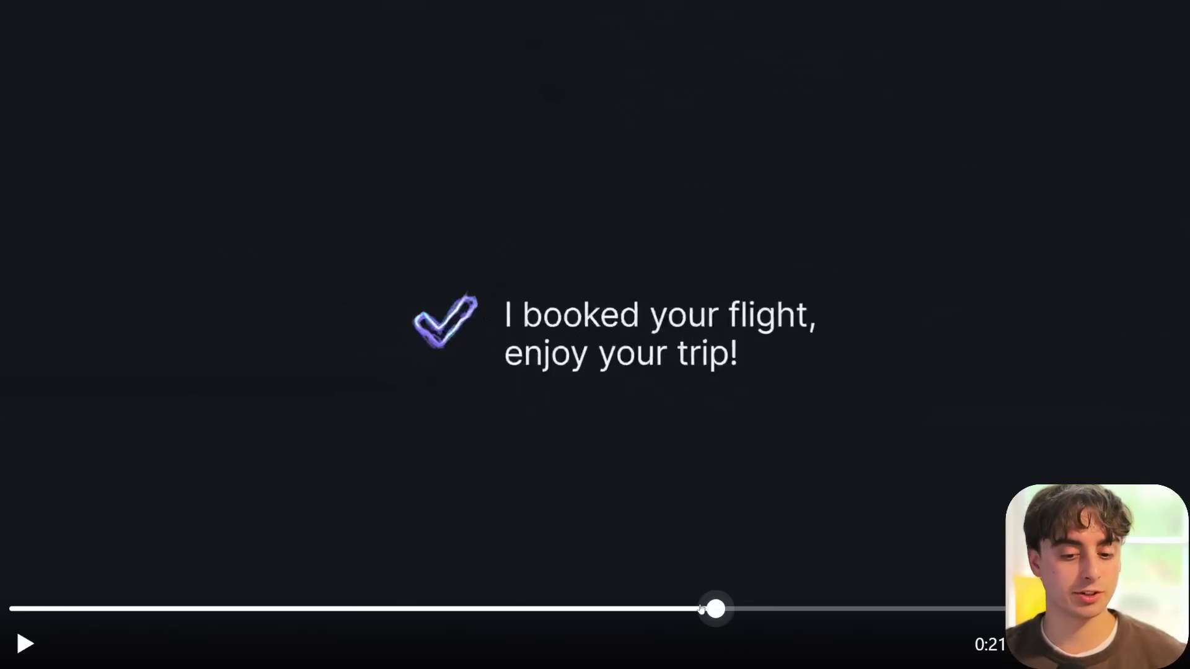
pyautogui.moveTo(717, 615); pyautogui.dragTo(726, 608)
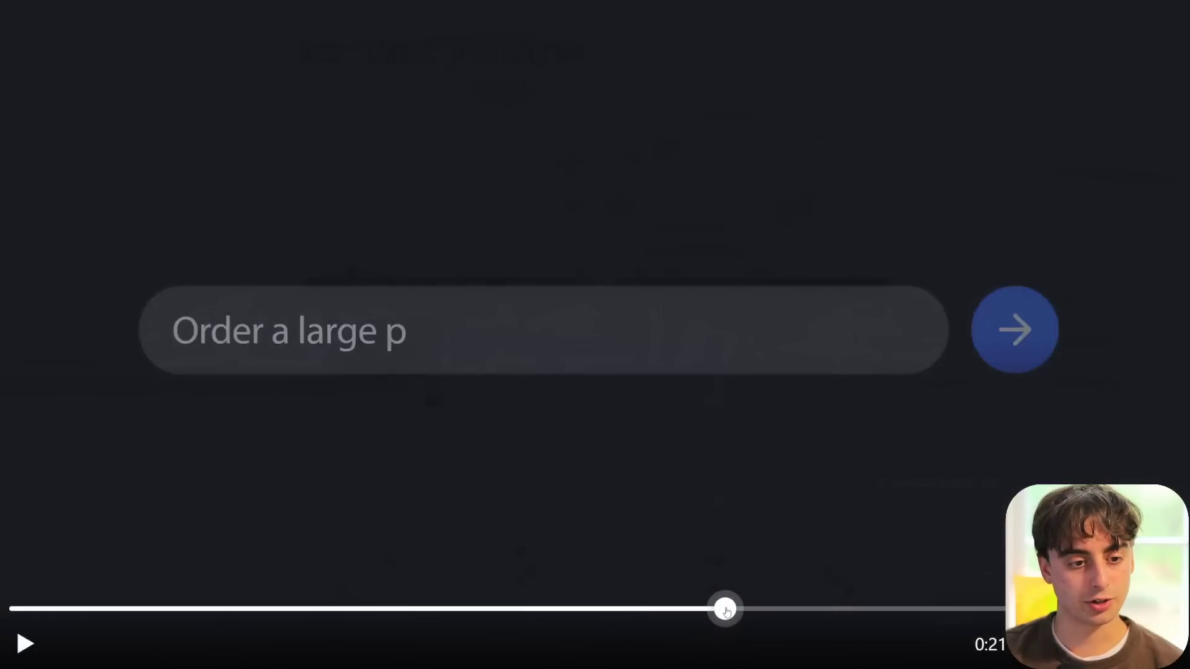
pyautogui.click(636, 571)
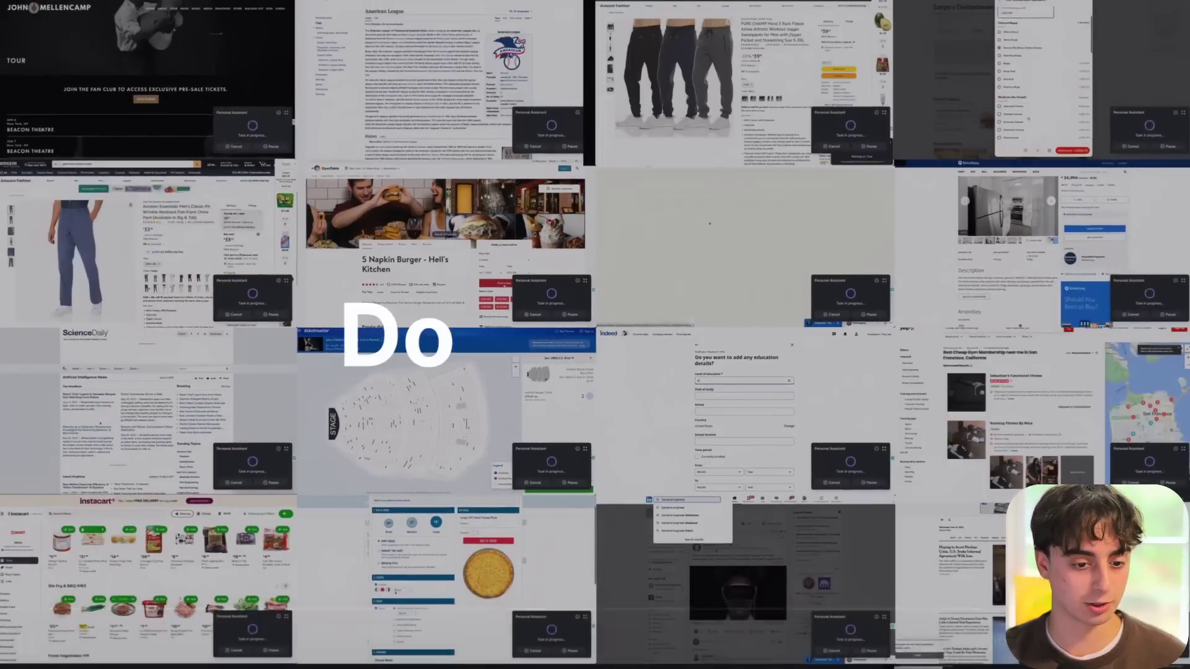
pyautogui.click(1033, 428)
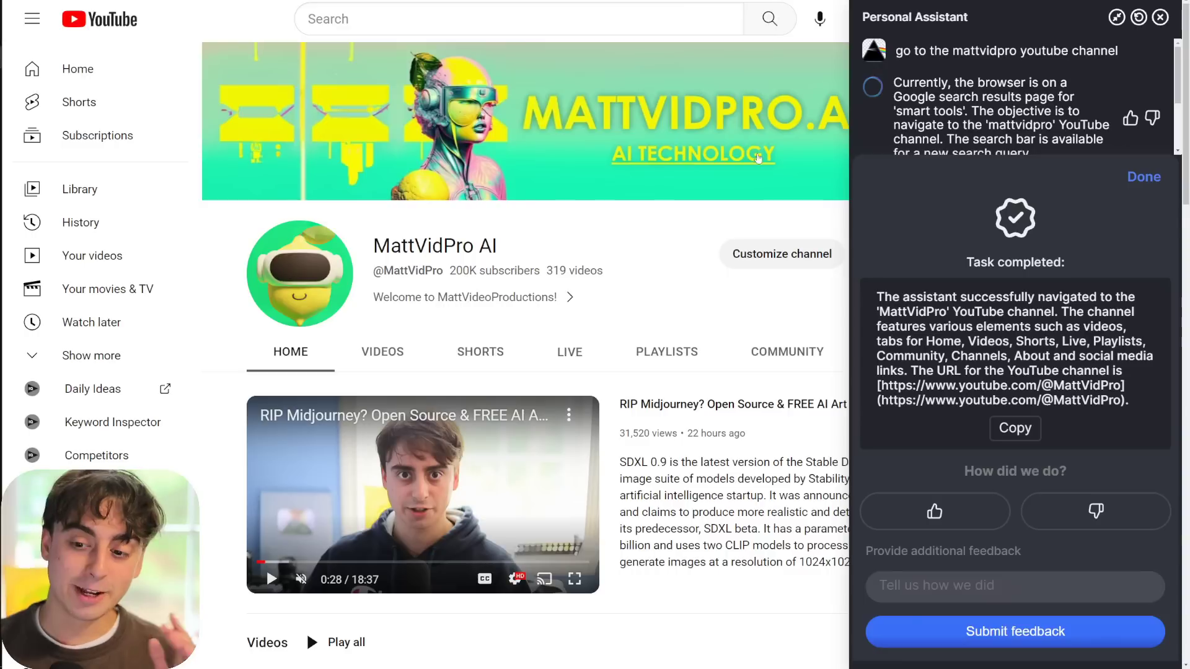
# Review the assistant's log and summary for the MattVidPro YouTube channel task, and rate the result with a thumbs up.
pyautogui.scroll(-3, 1176, 148)
pyautogui.moveTo(1177, 149); pyautogui.dragTo(1186, 76)
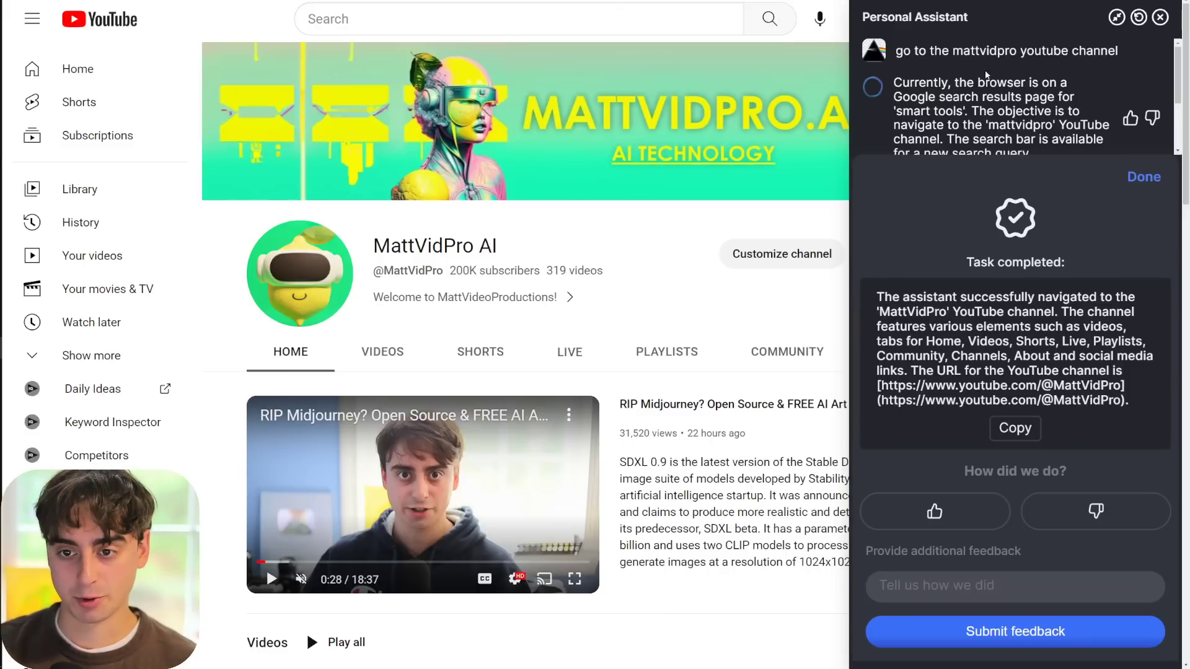
pyautogui.scroll(-1, 992, 75)
pyautogui.scroll(1, 1001, 75)
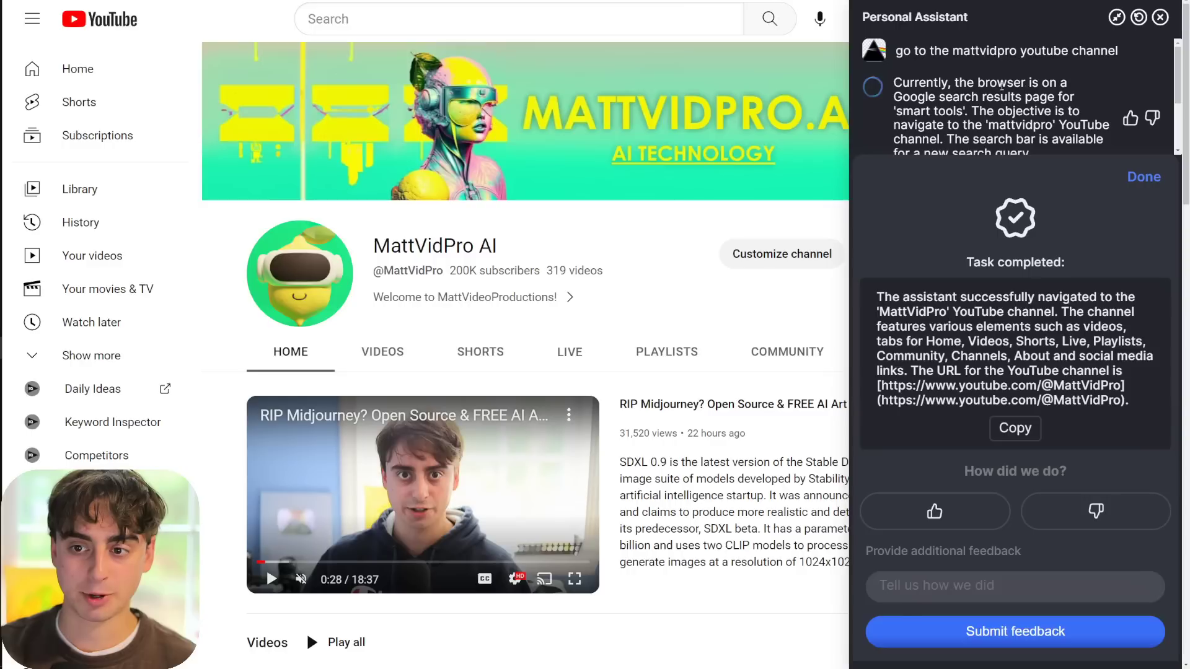
pyautogui.scroll(-1, 968, 115)
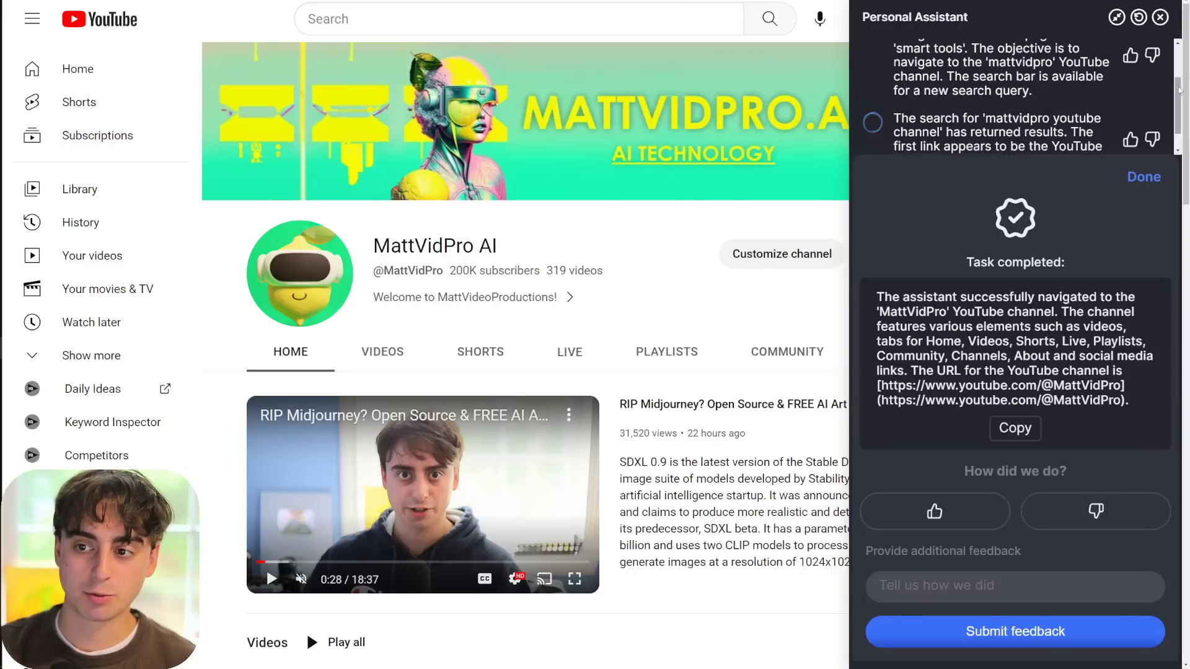
pyautogui.scroll(-1, 1172, 93)
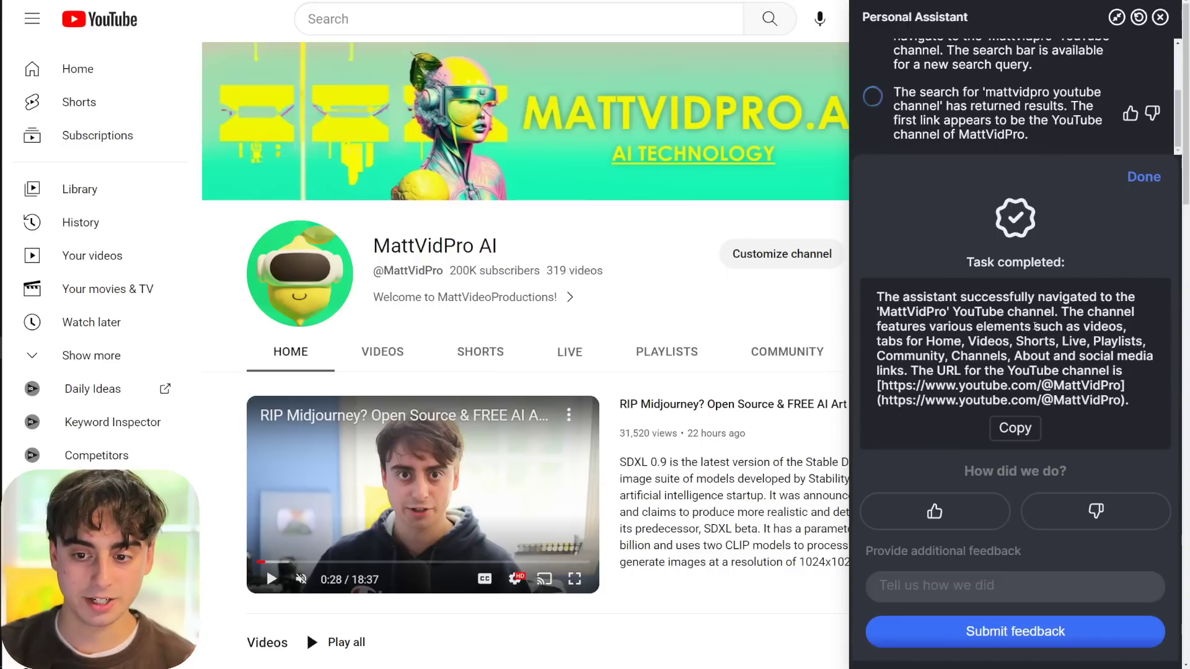
pyautogui.click(934, 512)
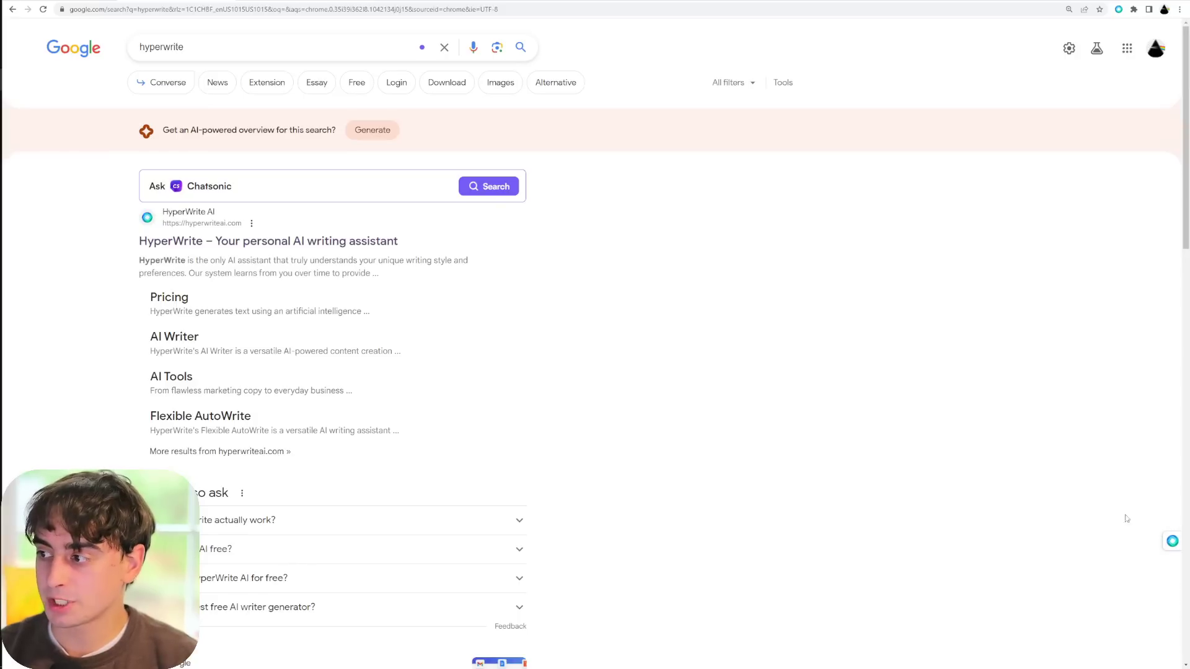
# Enlarge the Google results page for hyperwrite and open the Personal Assistant chat from the HyperWrite extension.
pyautogui.moveTo(1170, 546)
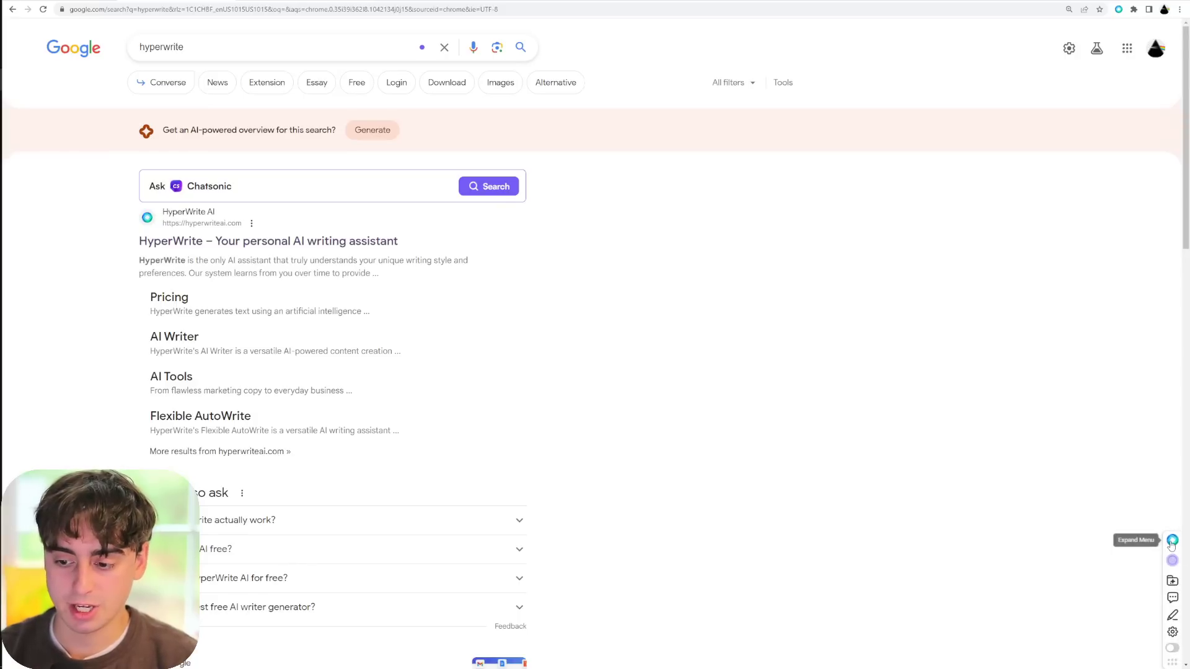
pyautogui.hotkey('ctrl', '+')
pyautogui.hotkey('ctrl', '+')
pyautogui.hotkey('ctrl', '+')
pyautogui.hotkey('ctrl', '+')
pyautogui.hotkey('ctrl', '+')
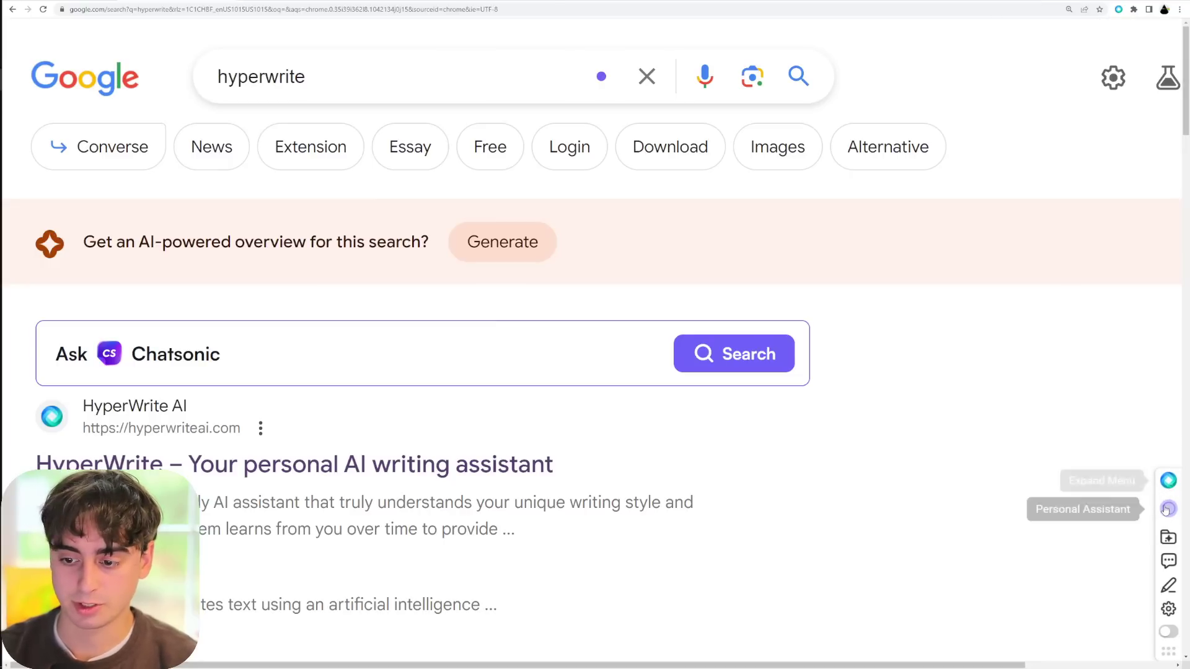
pyautogui.click(1169, 482)
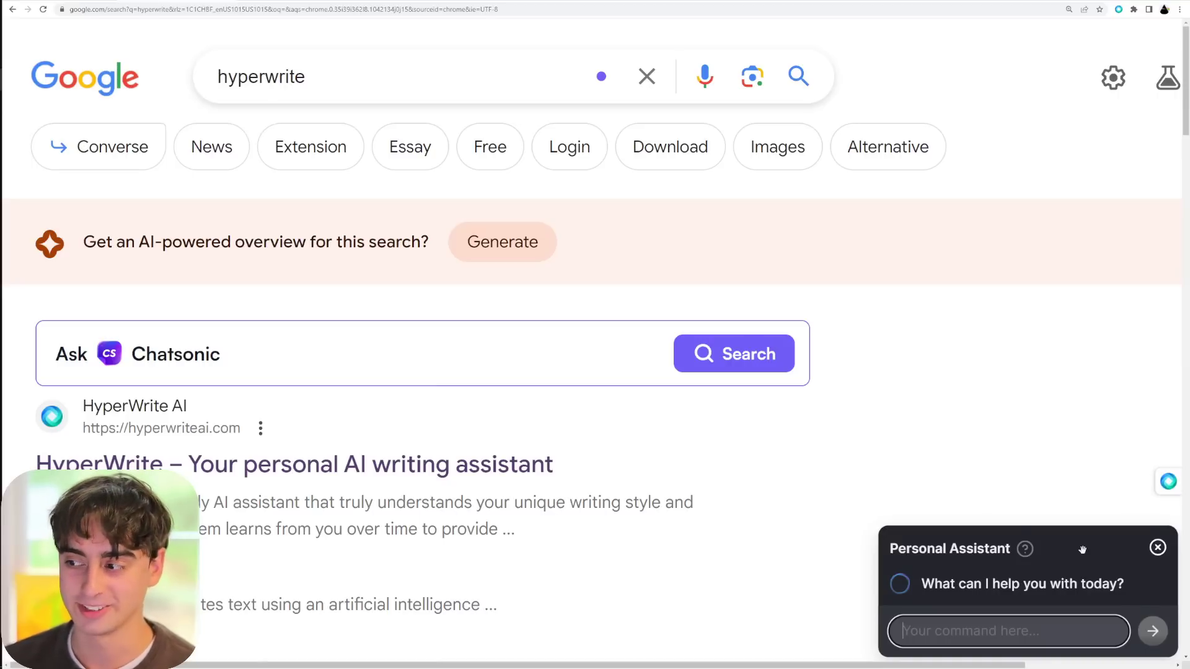
# Ask the assistant to find the two cheapest humidifiers on both Amazon and eBay and determine which one is cheaper.
pyautogui.write('Find me the two cheapest humidifiers on both amazon and ebay which one is cheaper?')
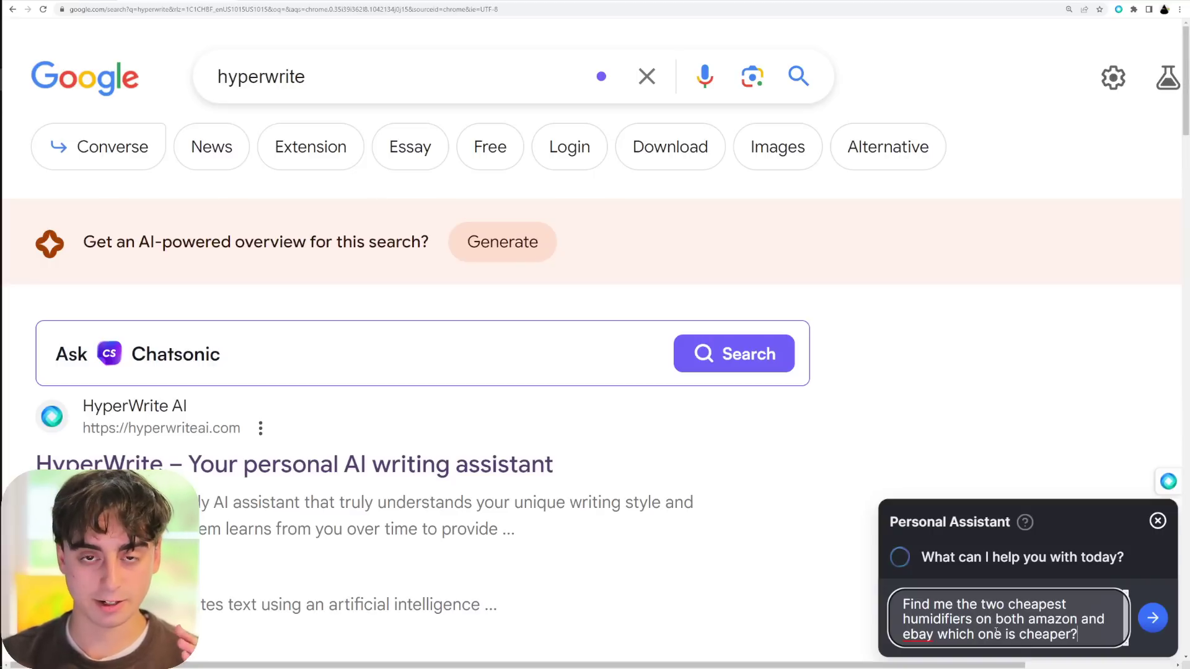
pyautogui.click(1152, 618)
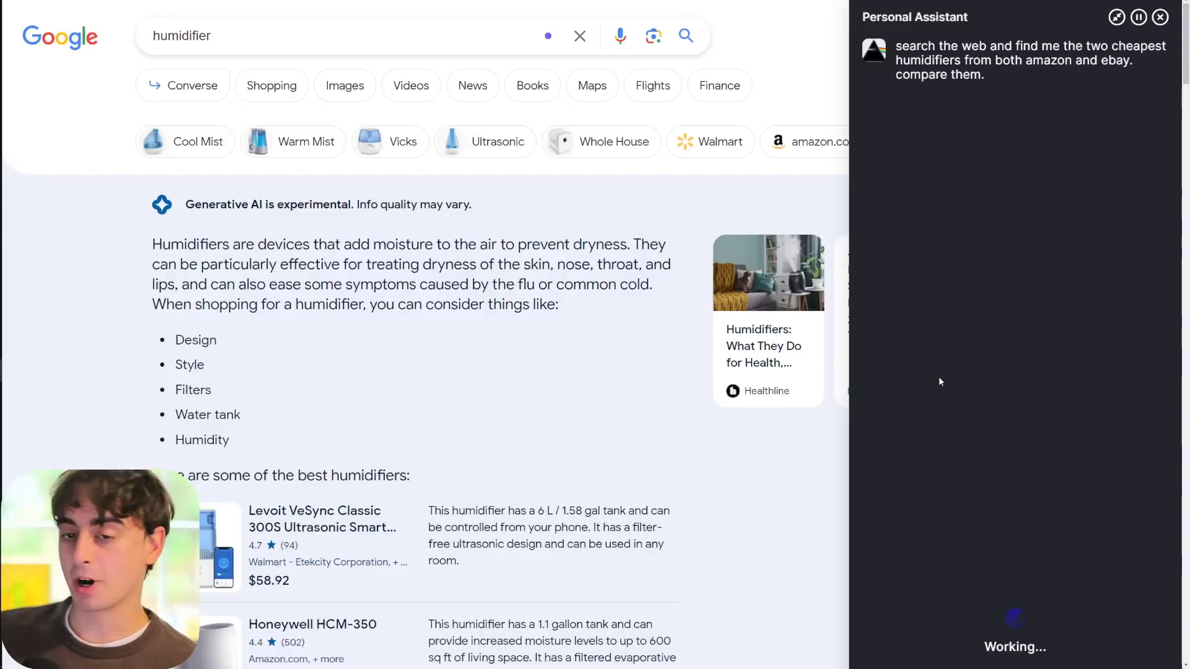
pyautogui.press('Return')
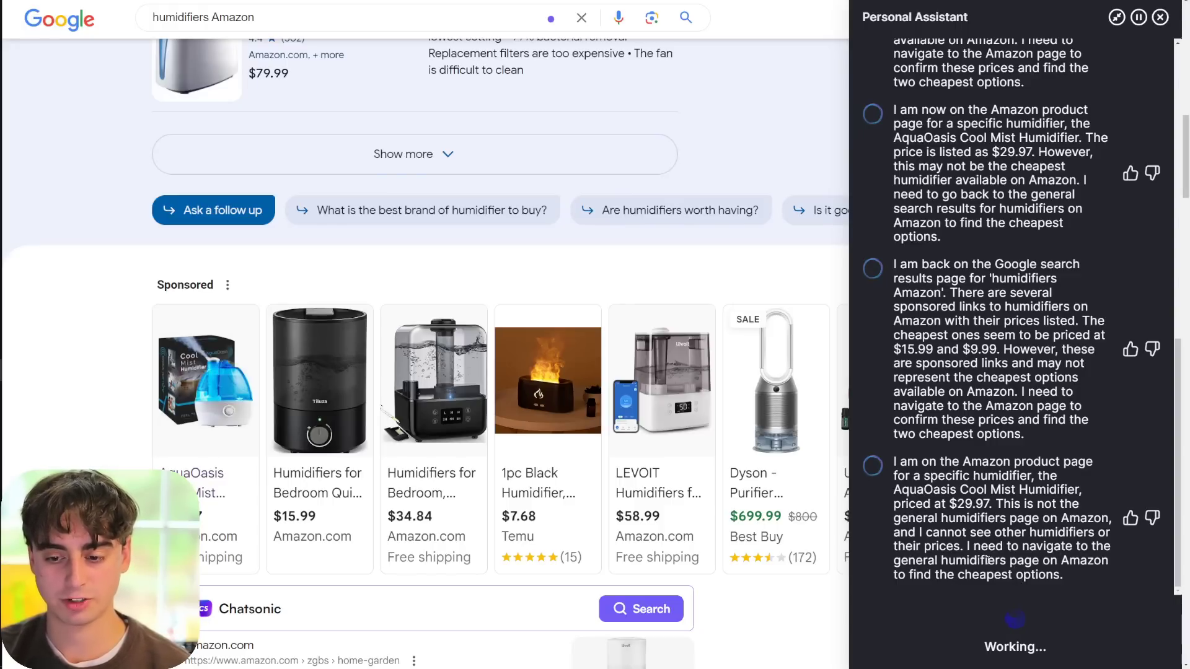
# Examine the humidifier pages the assistant visits on Google, Amazon and Best Buy together with its progress log.
pyautogui.scroll(15, 513, 342)
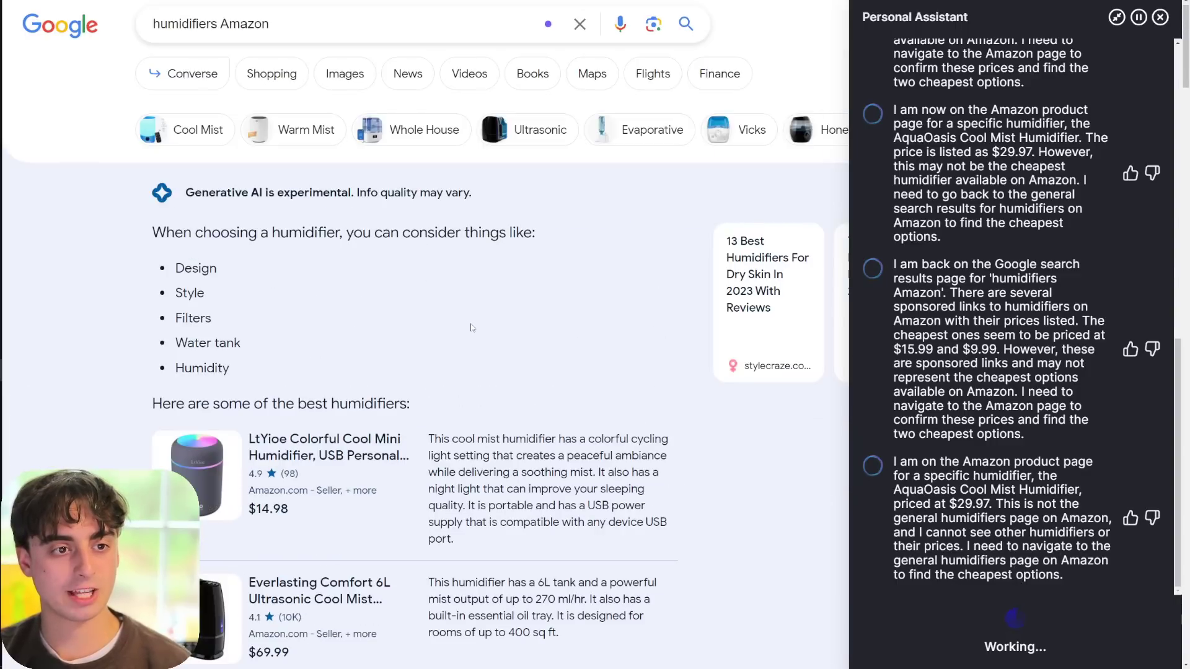
pyautogui.scroll(-8, 514, 342)
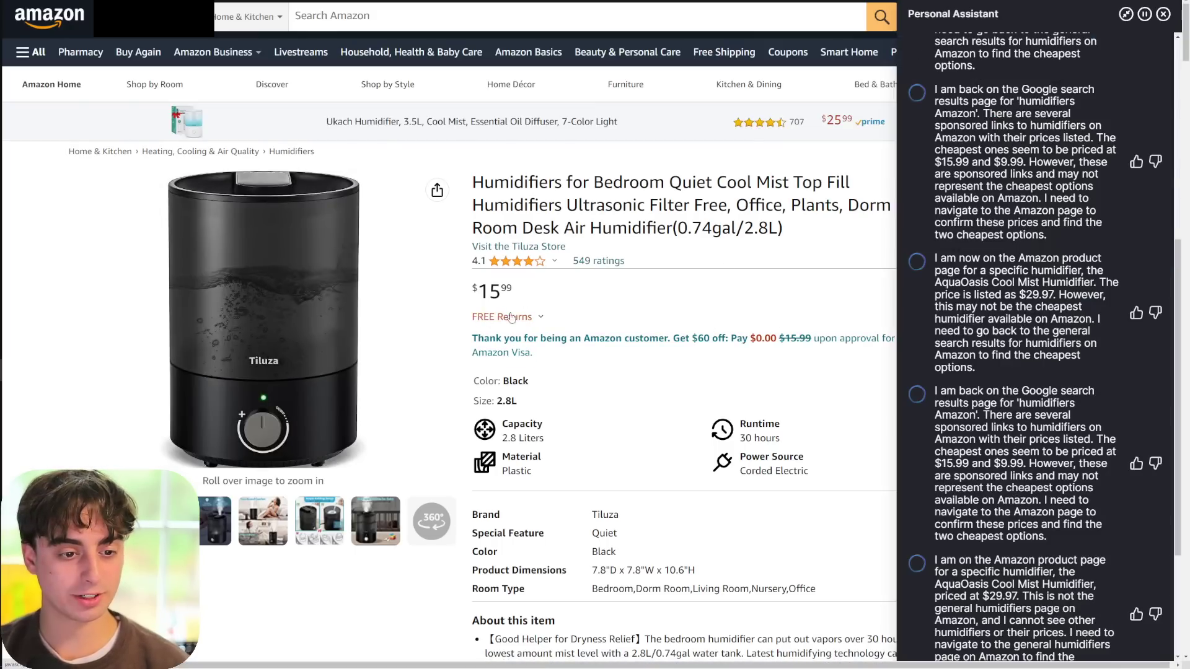
pyautogui.scroll(-5, 794, 382)
pyautogui.scroll(5, 794, 382)
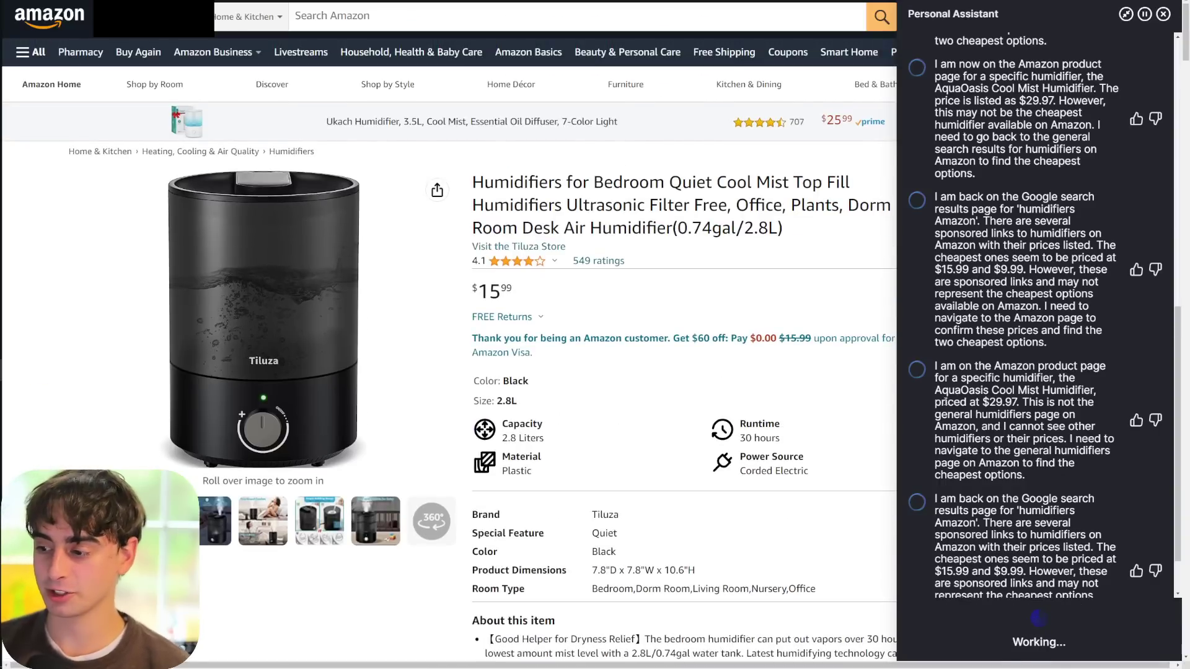
pyautogui.scroll(-1, 945, 386)
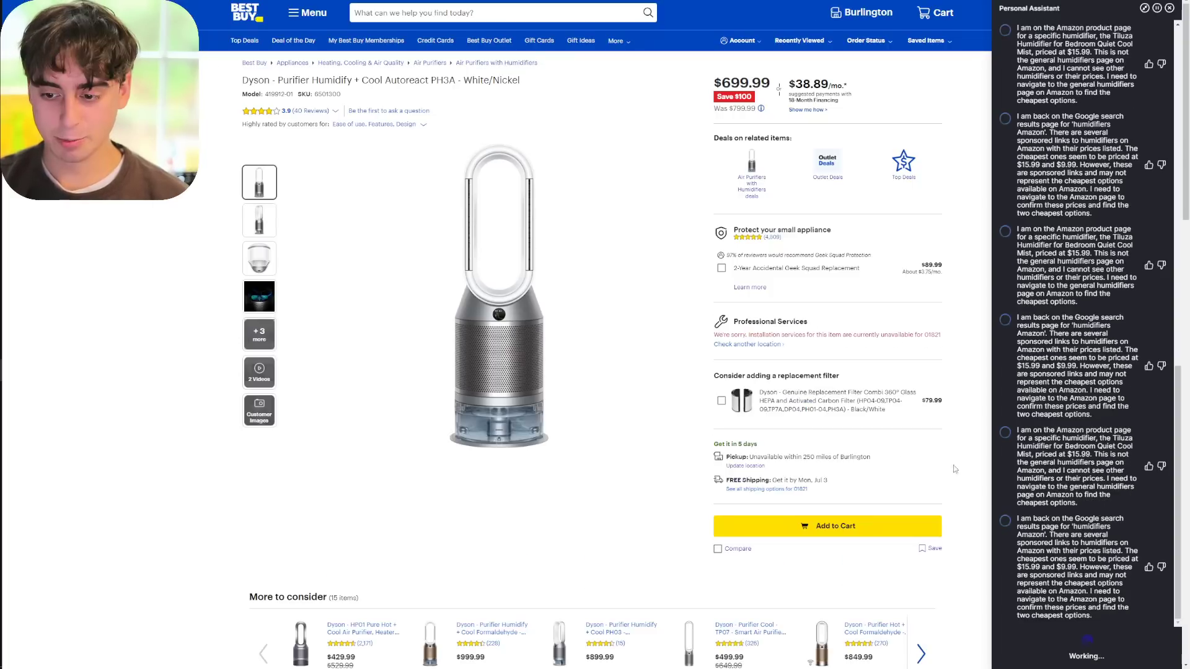
pyautogui.scroll(-2, 744, 264)
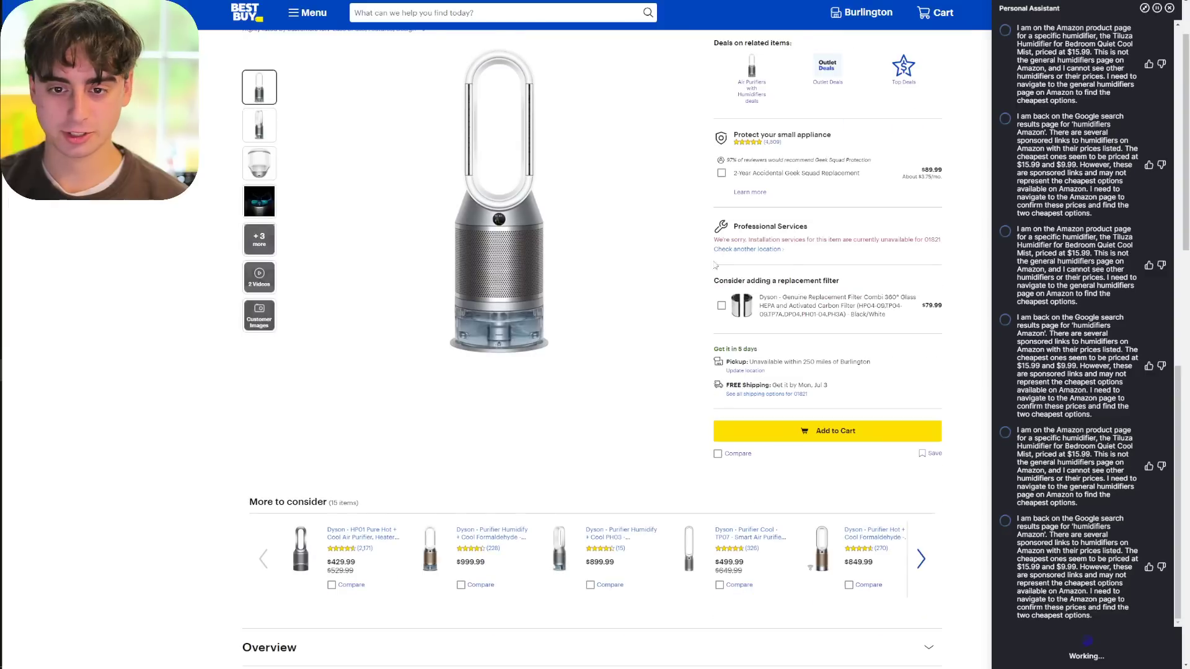
pyautogui.scroll(2, 737, 272)
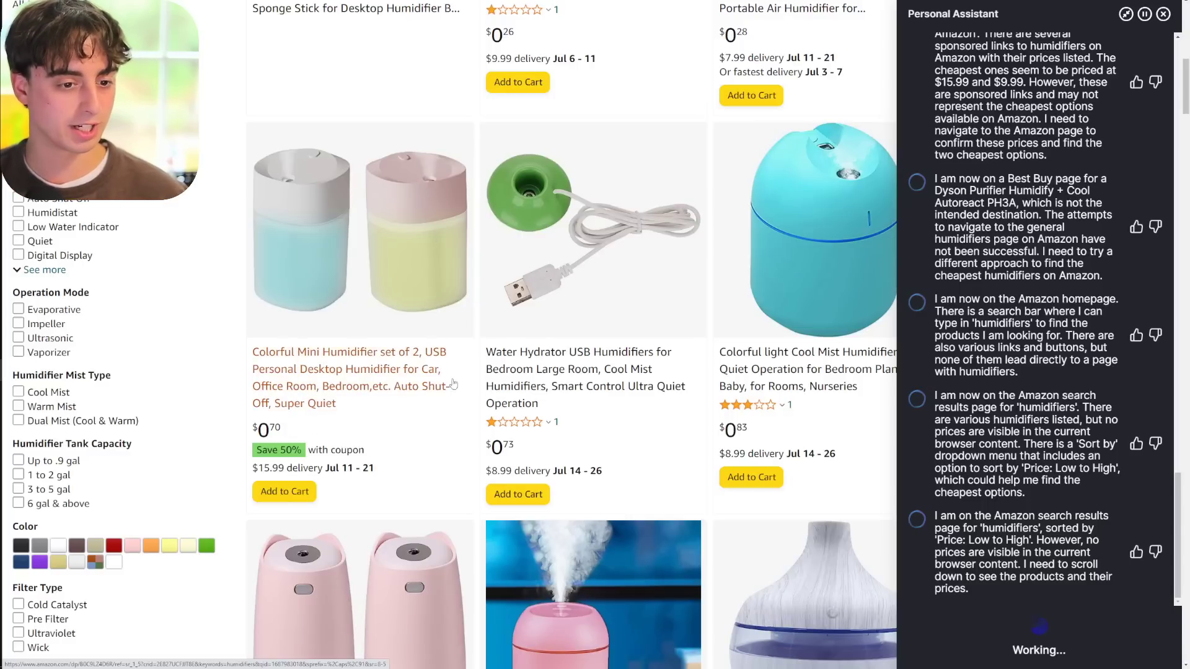
# Look through Amazon's humidifier search results and compare the prices of the listed models.
pyautogui.scroll(15, 287, 430)
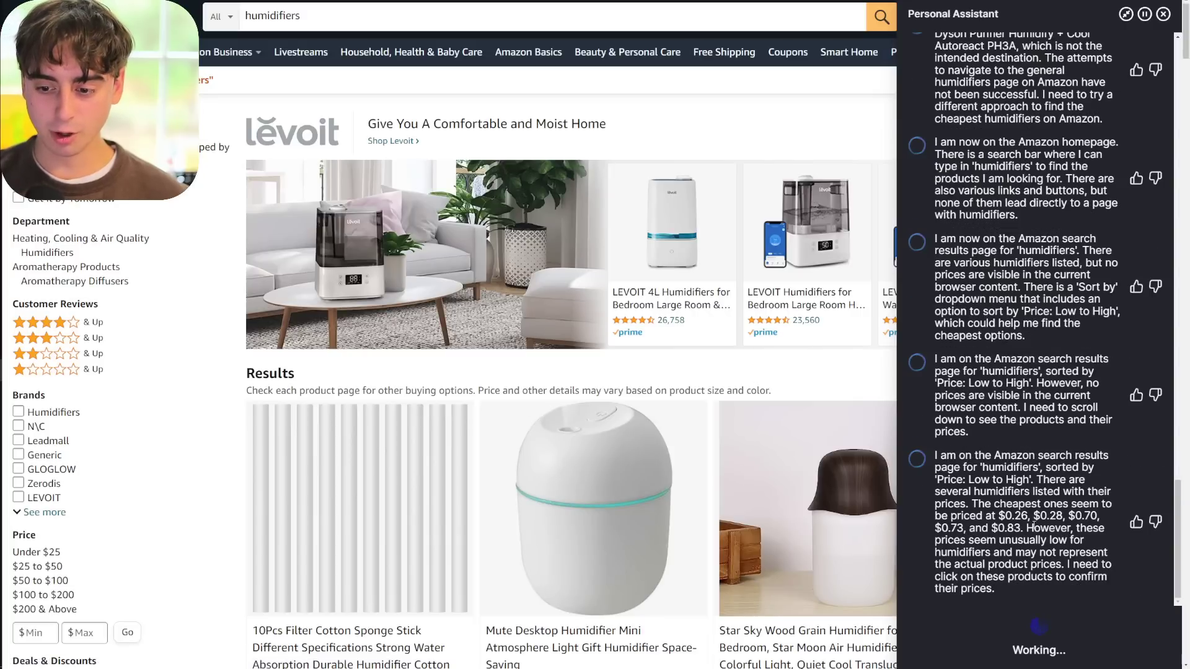
pyautogui.scroll(-10, 287, 466)
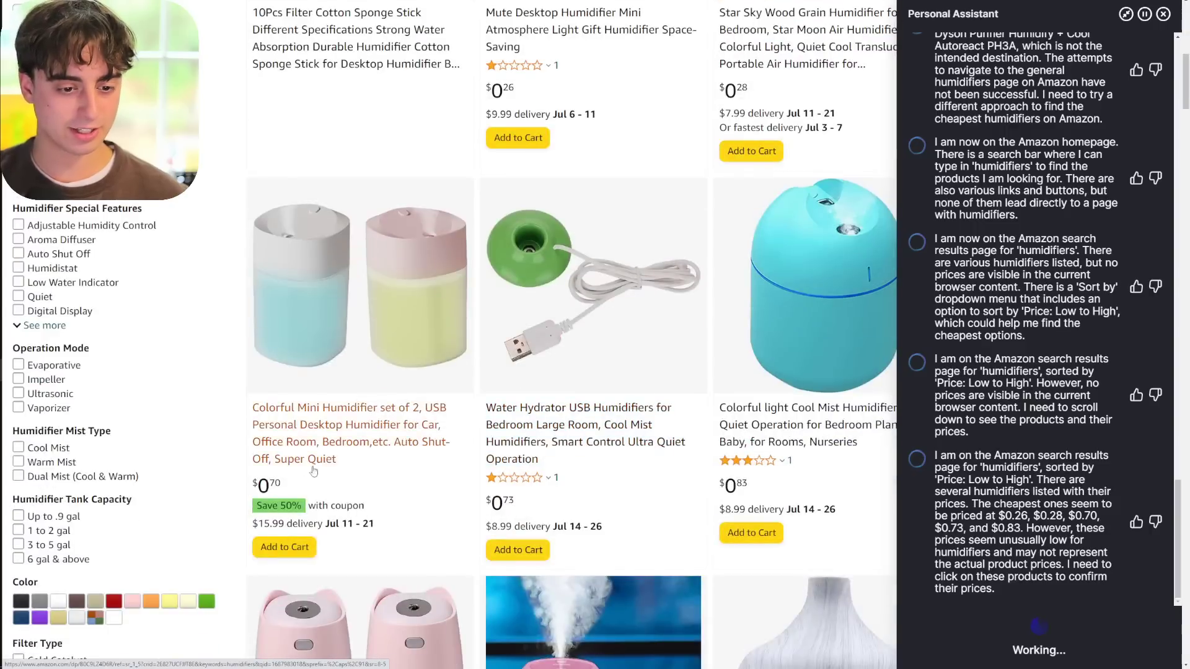
pyautogui.scroll(-1, 381, 456)
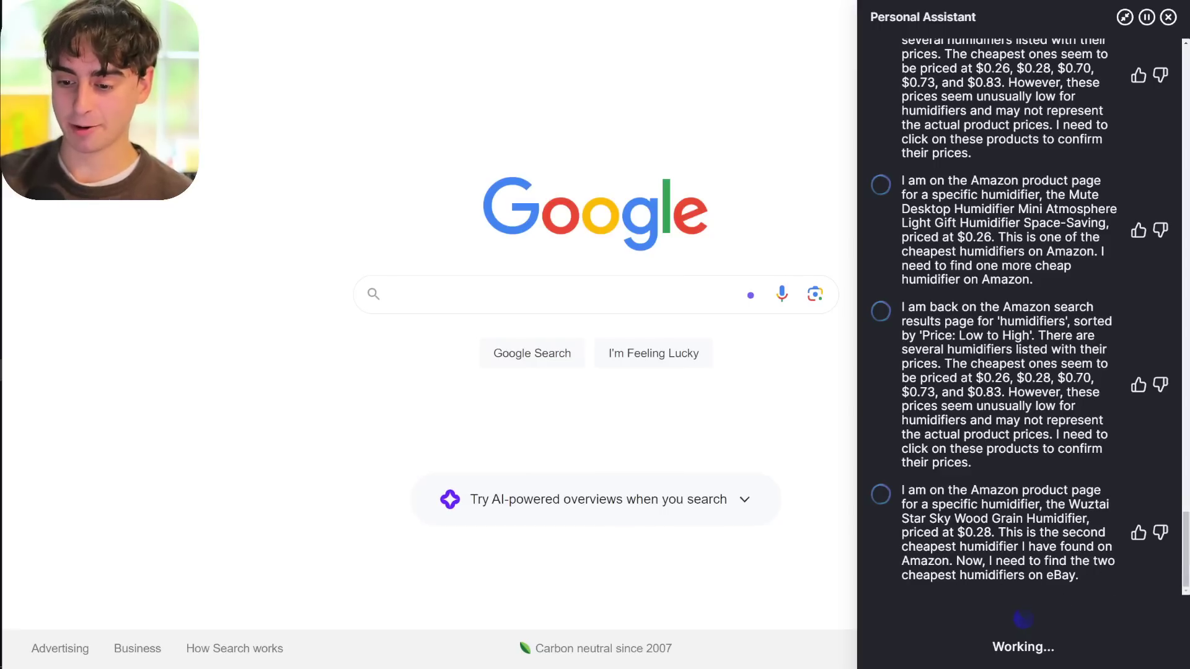
# Search Google for "humidifiers eBay" and open the sponsored Hodiax 4.5l Cool Mist Humidifier listing.
pyautogui.write('humidifiers eBay')
pyautogui.press('Return')
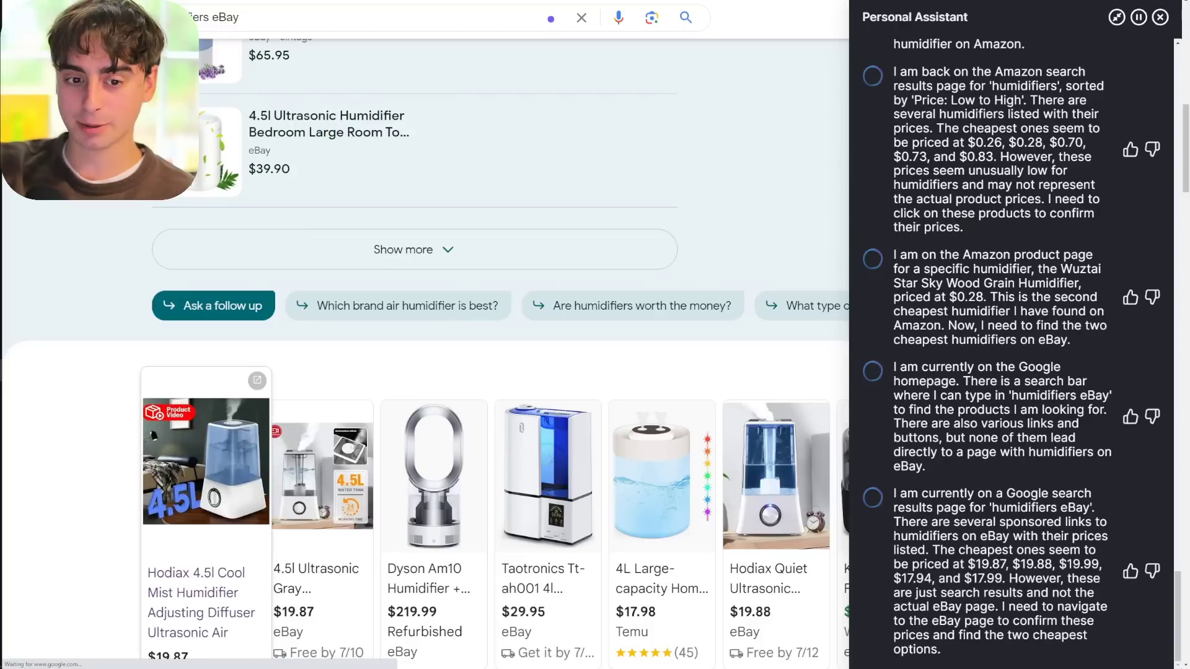
pyautogui.click(210, 518)
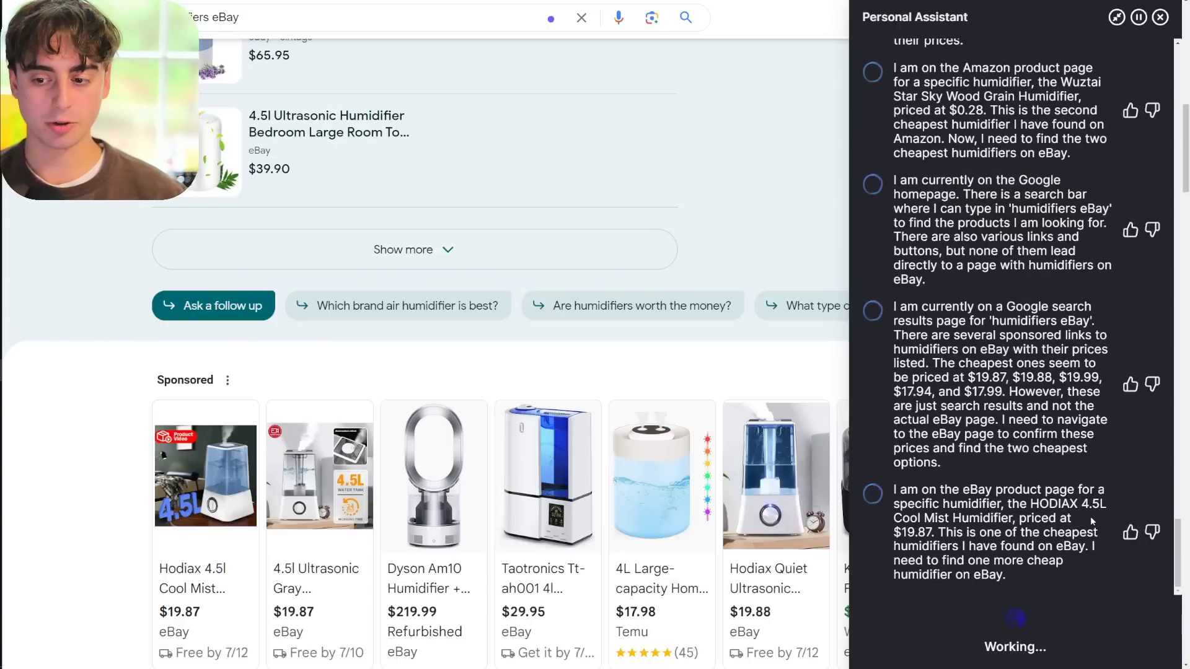
# Review the assistant's log entries on its Amazon and eBay humidifier findings.
pyautogui.scroll(-2, 426, 391)
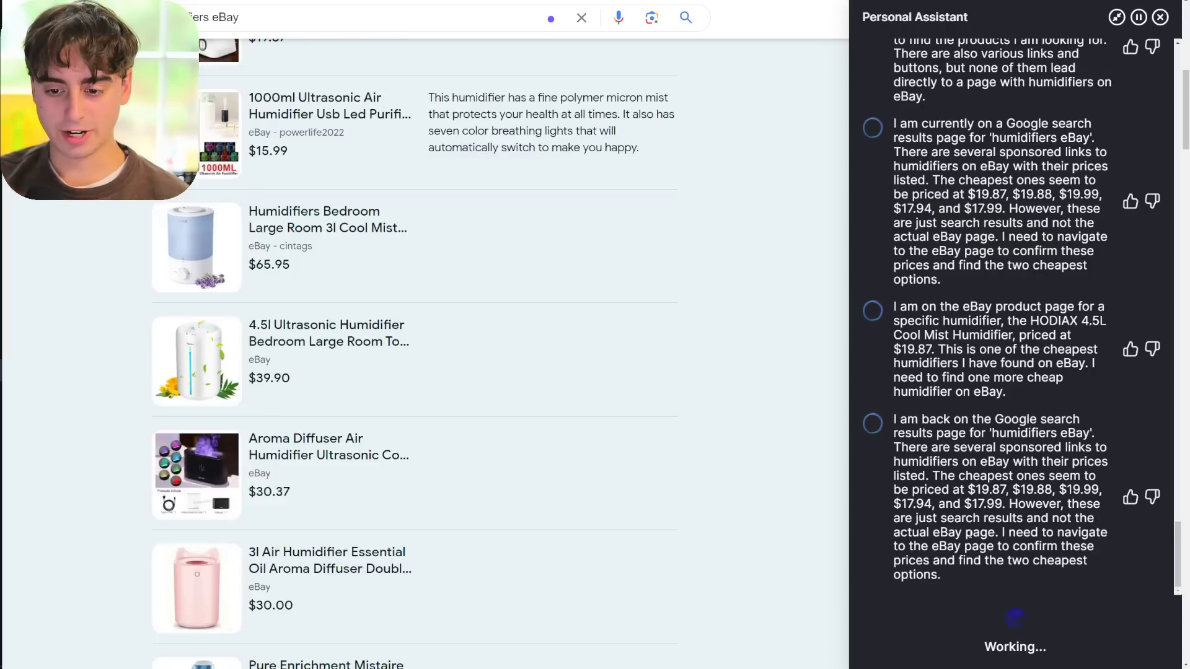
pyautogui.scroll(5, 1034, 436)
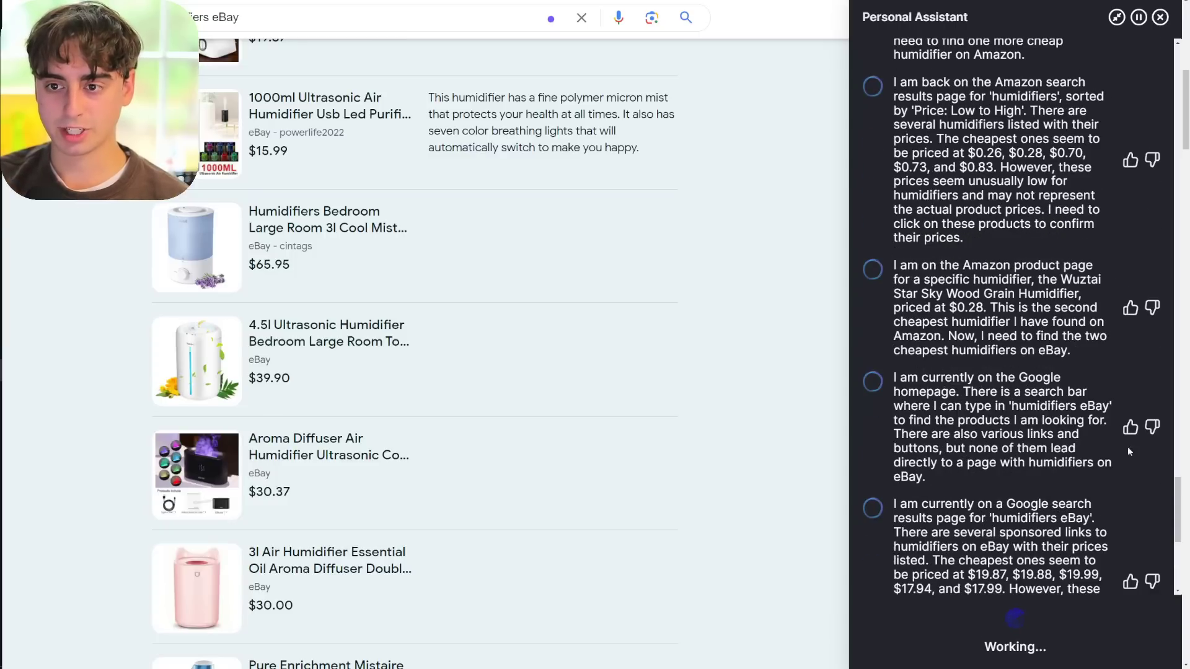
# Read the assistant's latest log entries about the eBay humidifier search alongside the Google product results.
pyautogui.scroll(15, 1181, 515)
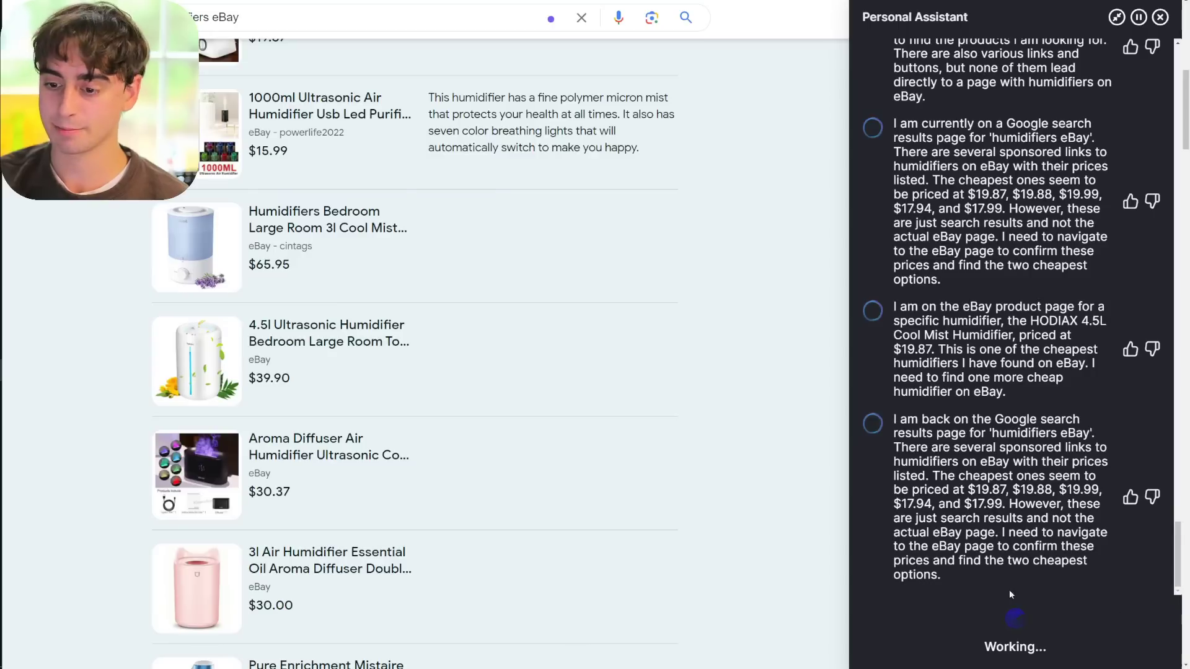
pyautogui.scroll(4, 629, 523)
pyautogui.scroll(4, 646, 514)
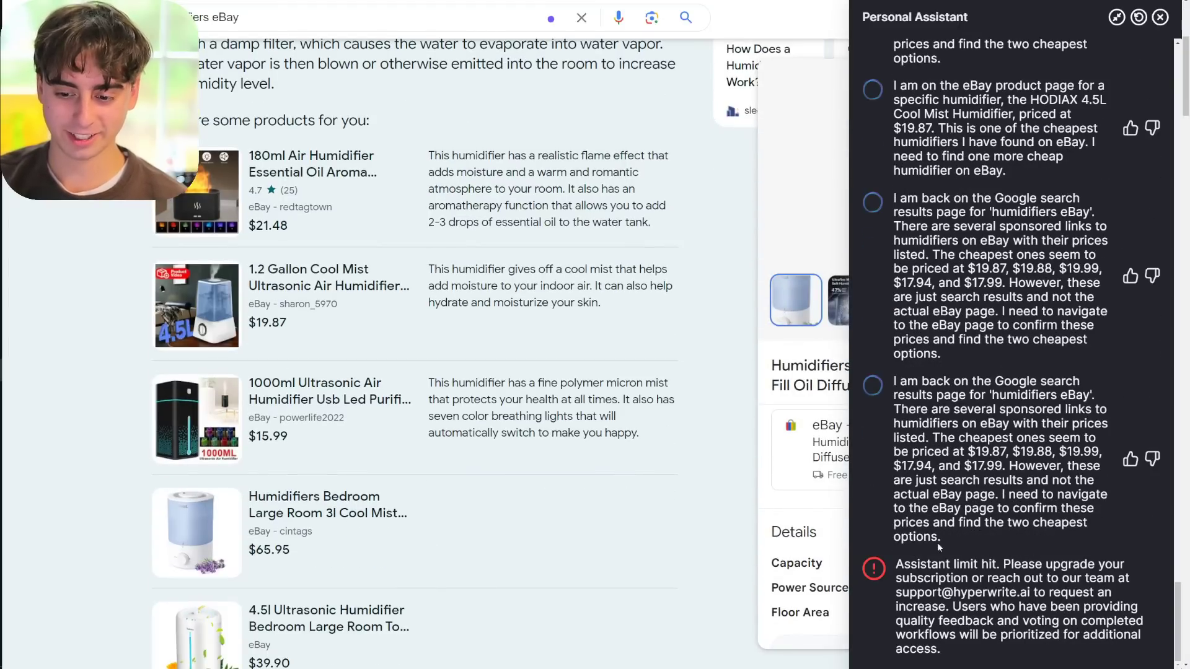
pyautogui.scroll(2, 666, 510)
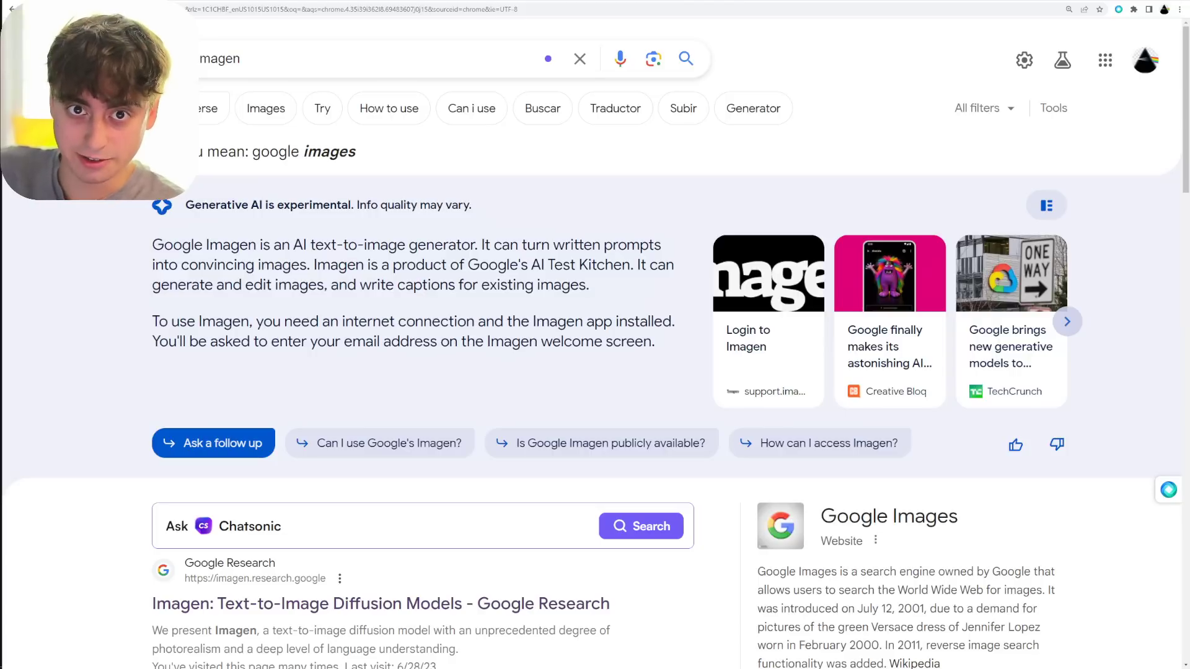
# Ask the assistant to find the cheapest working 4080 GPU on eBay, using the search function inside eBay.
pyautogui.click(1173, 524)
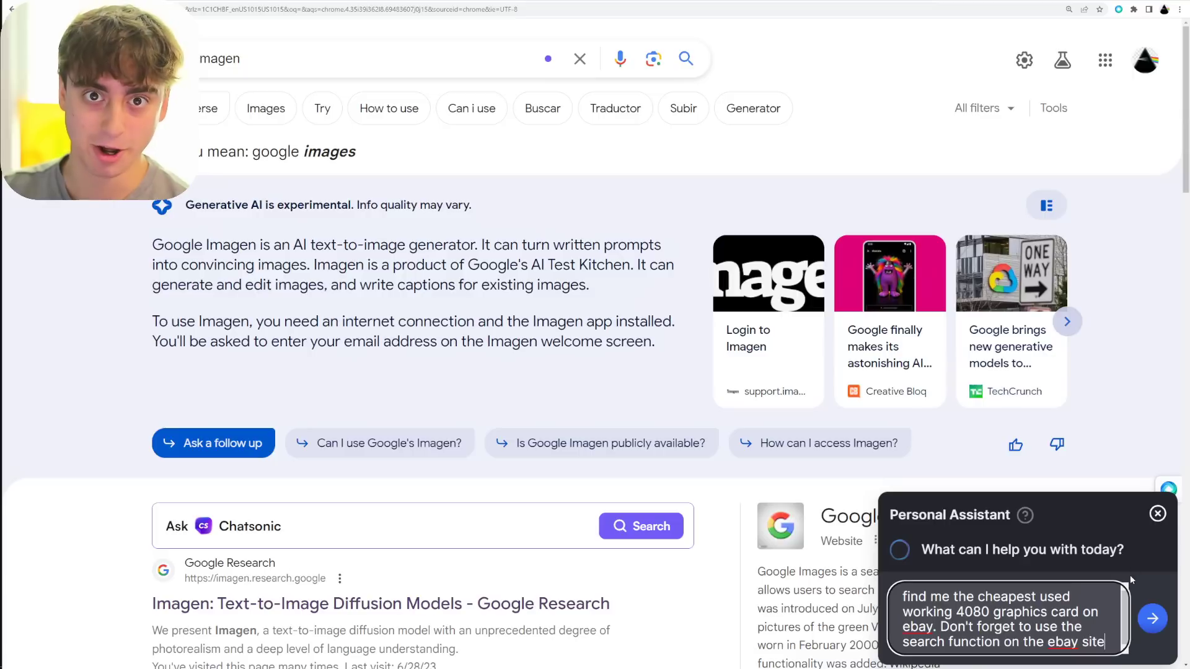
pyautogui.moveTo(991, 613)
pyautogui.mouseDown()
pyautogui.moveTo(965, 599)
pyautogui.moveTo(956, 613)
pyautogui.moveTo(991, 612)
pyautogui.mouseUp()
pyautogui.hotkey('ctrl', 'm')
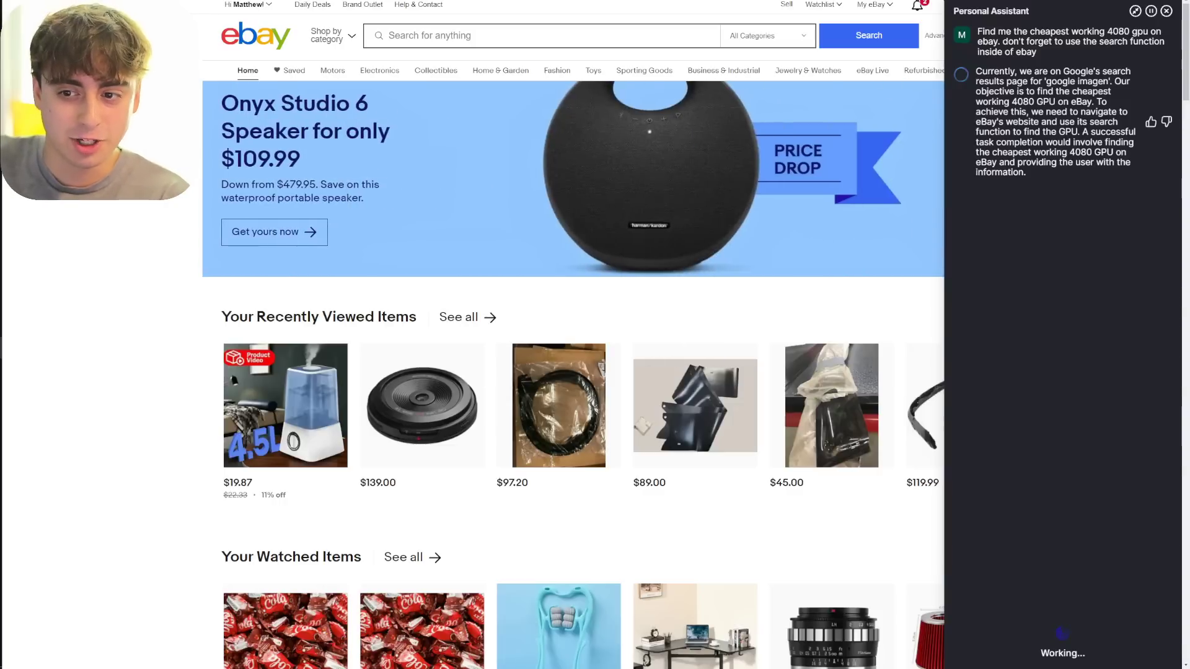
# Search eBay for "4080 GPU" across all categories.
pyautogui.click(466, 35)
pyautogui.write('4080 GPU')
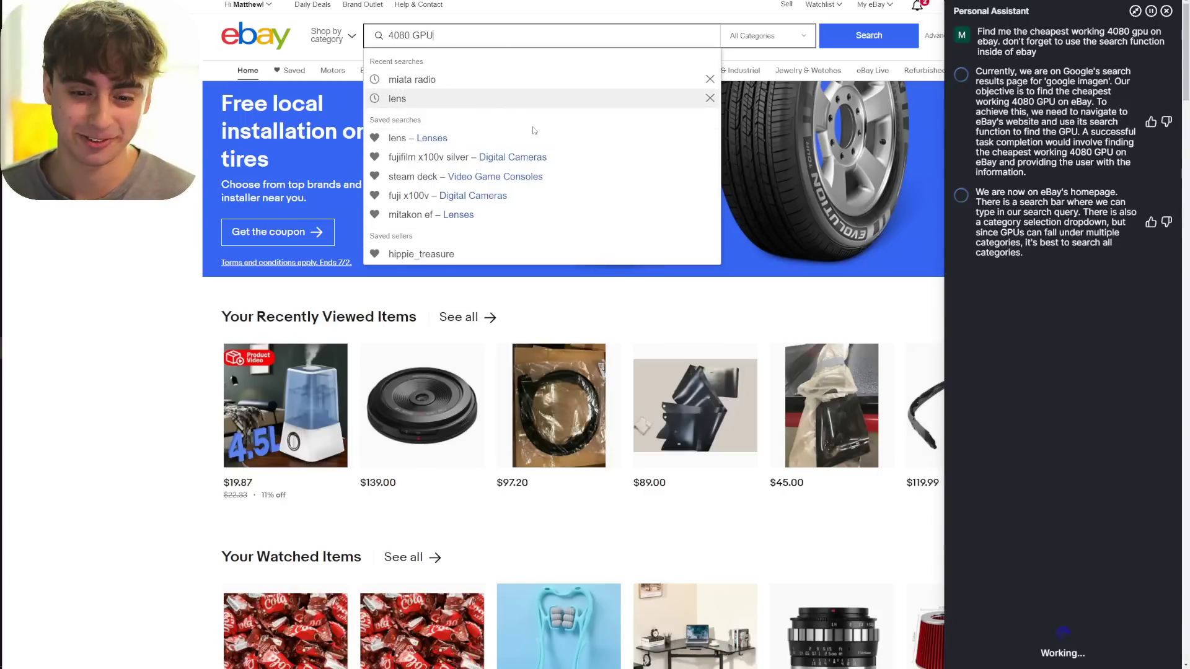
pyautogui.press('Return')
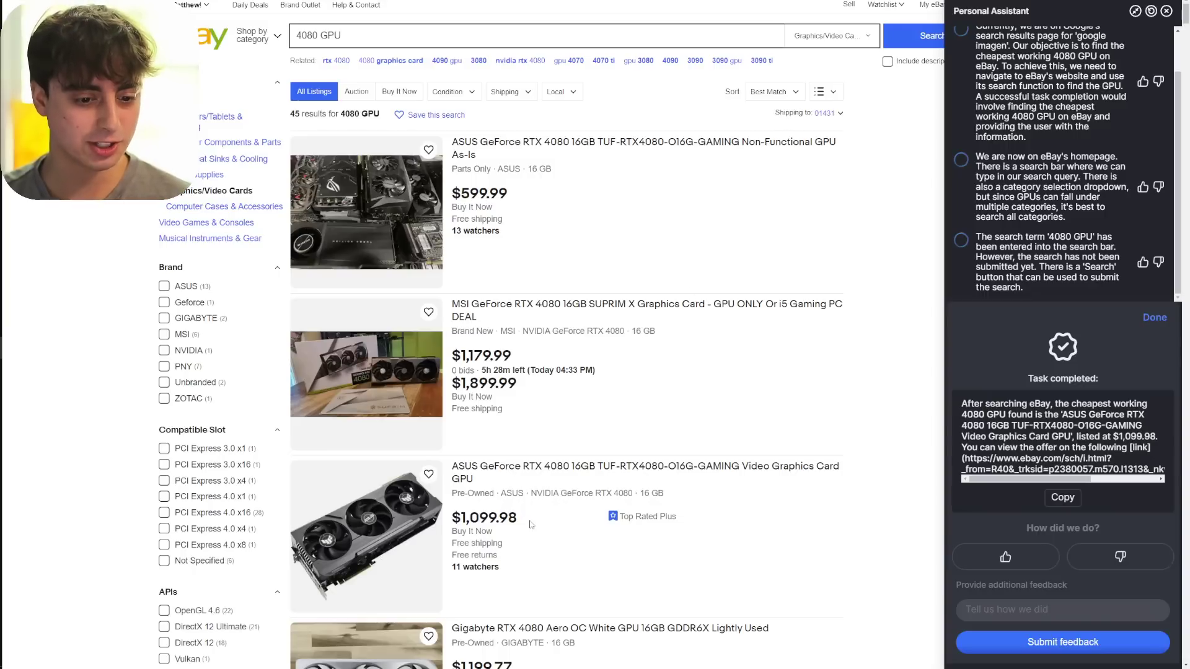
# Sort the 4080 GPU results by Price + Shipping: lowest first.
pyautogui.scroll(-1, 531, 524)
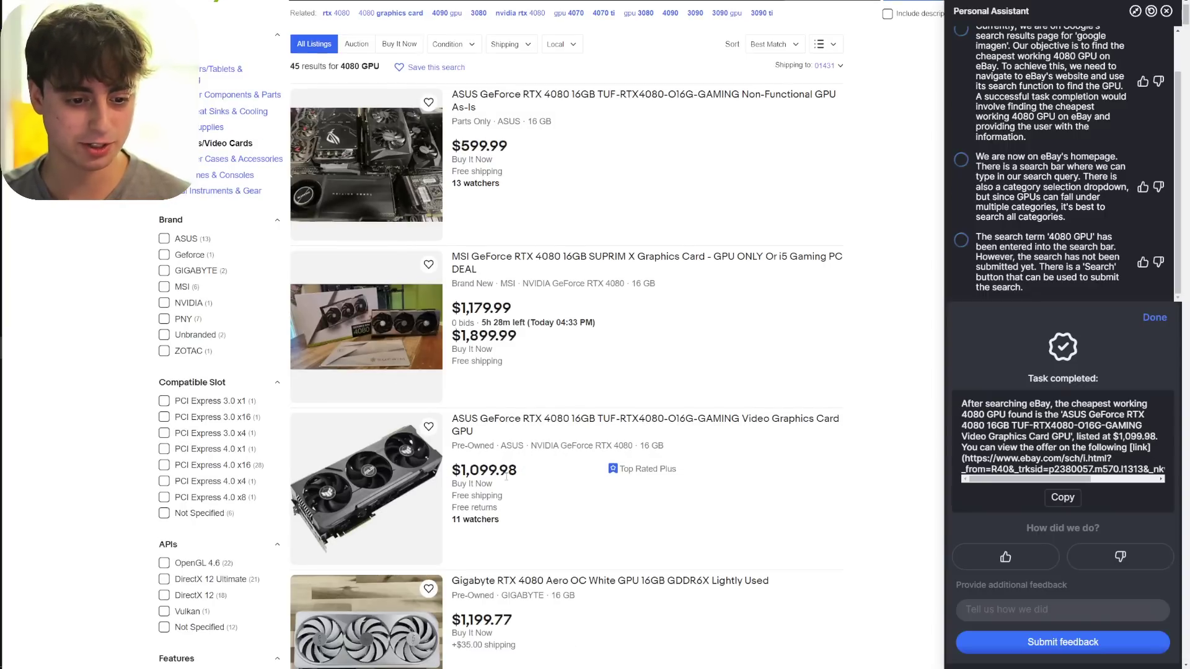
pyautogui.scroll(1, 536, 462)
pyautogui.click(774, 91)
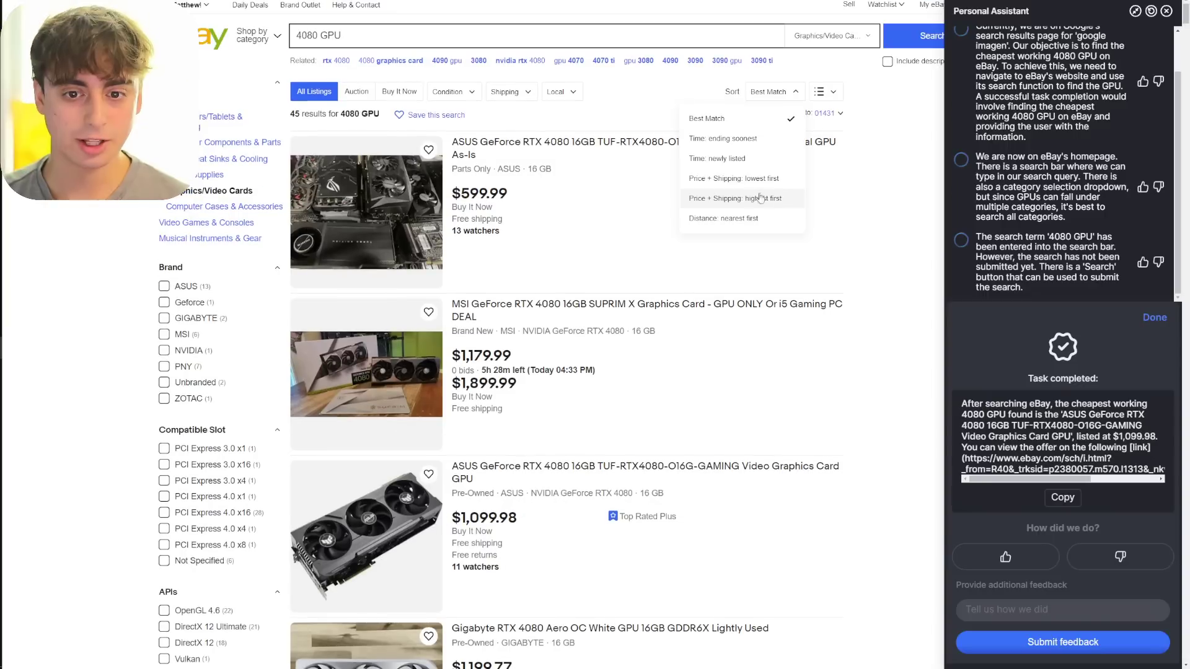
pyautogui.click(794, 180)
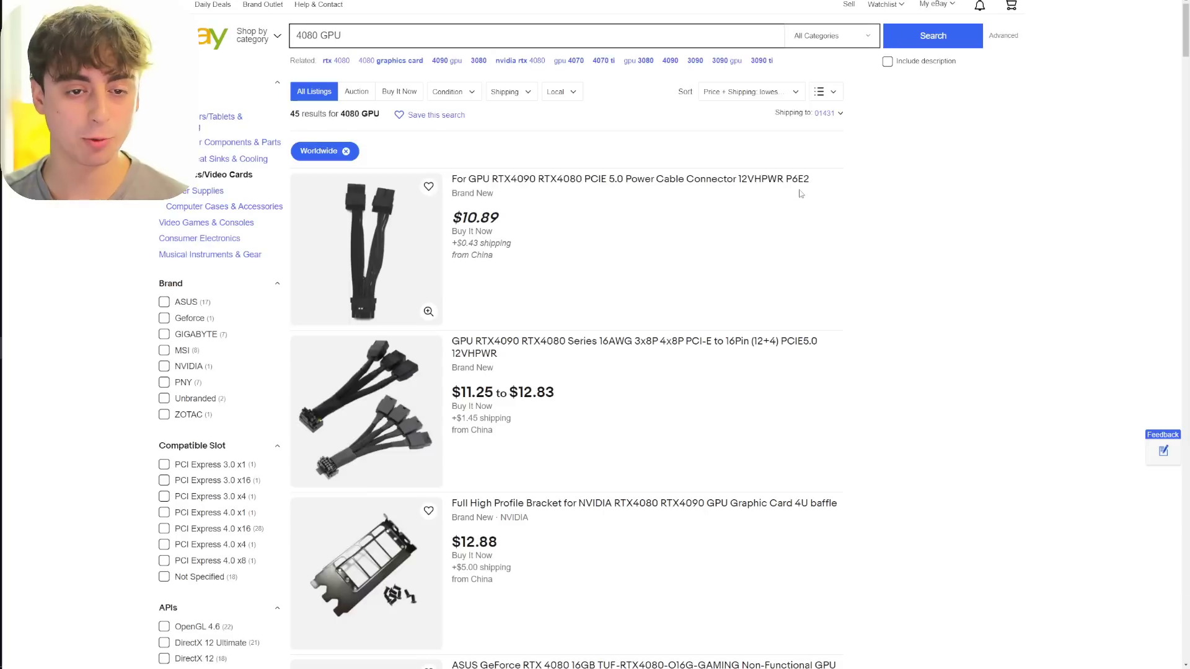
# Compare the prices and conditions of the sorted RTX 4080 listings with the card the assistant picked.
pyautogui.scroll(-5, 669, 288)
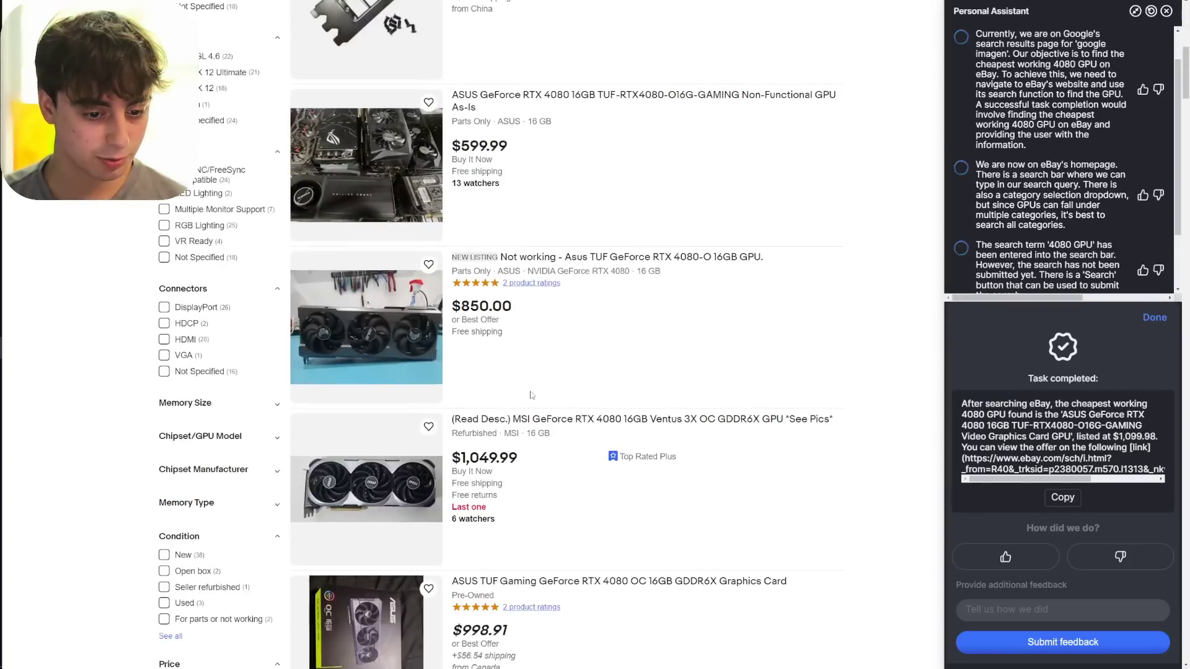
pyautogui.scroll(-1, 585, 441)
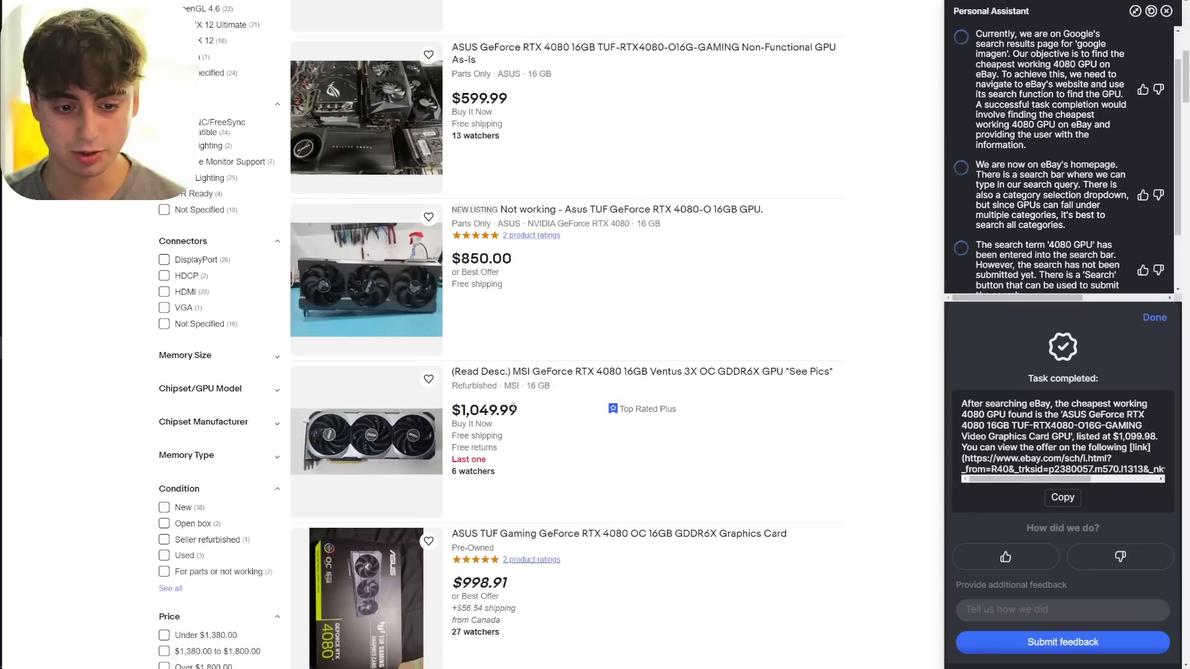
pyautogui.scroll(-3, 523, 414)
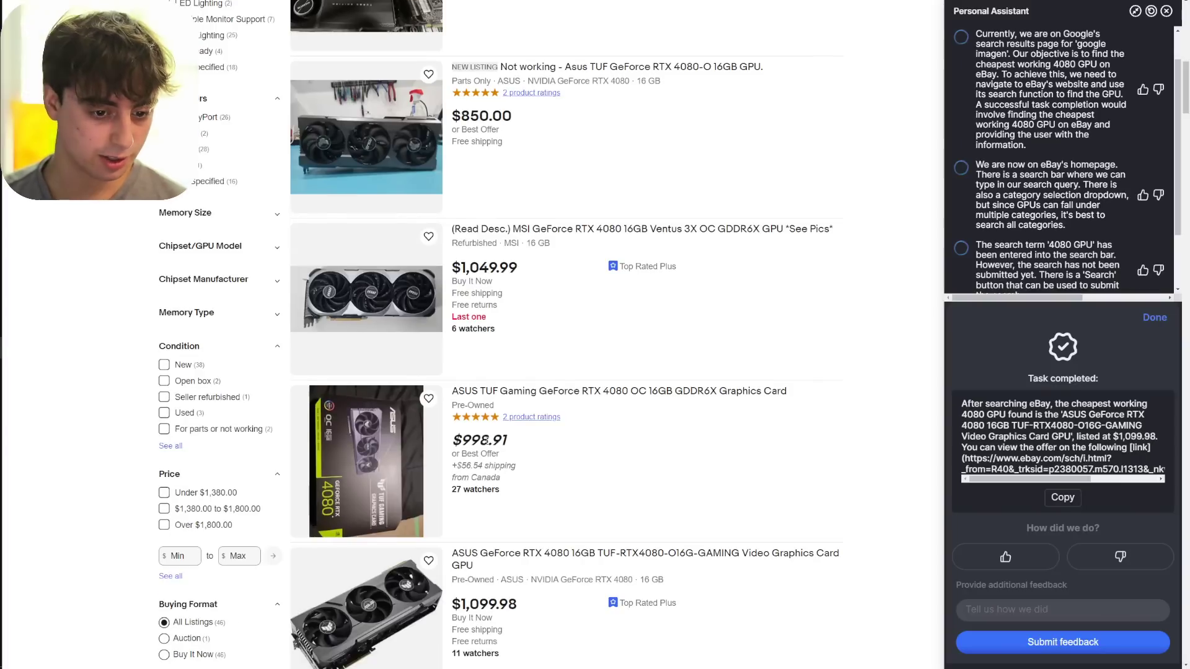
pyautogui.scroll(-2, 505, 441)
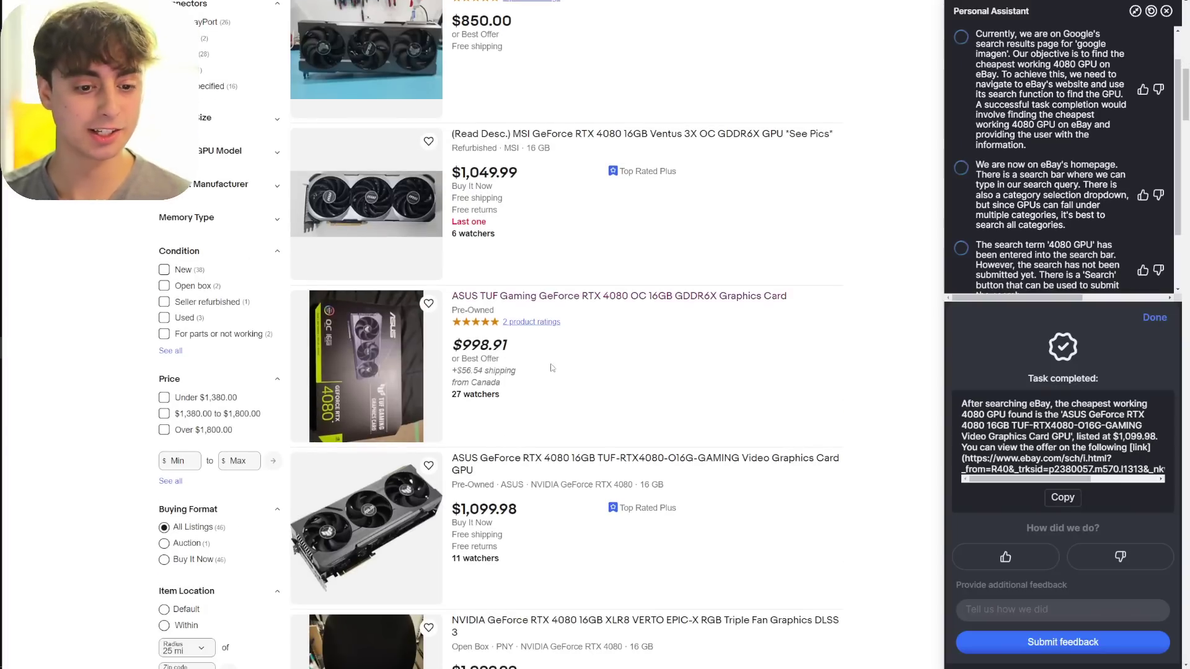
pyautogui.scroll(-3, 551, 369)
pyautogui.moveTo(500, 391); pyautogui.dragTo(453, 155)
pyautogui.hotkey('ctrl', 'm')
pyautogui.click(561, 385)
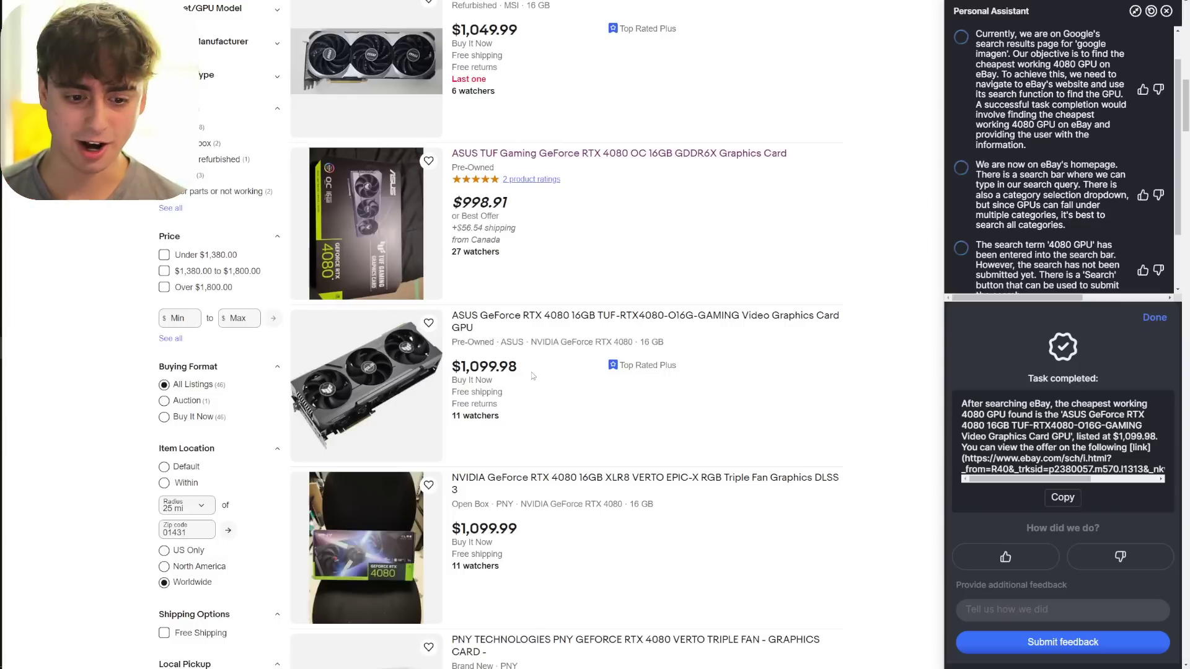
pyautogui.moveTo(647, 367)
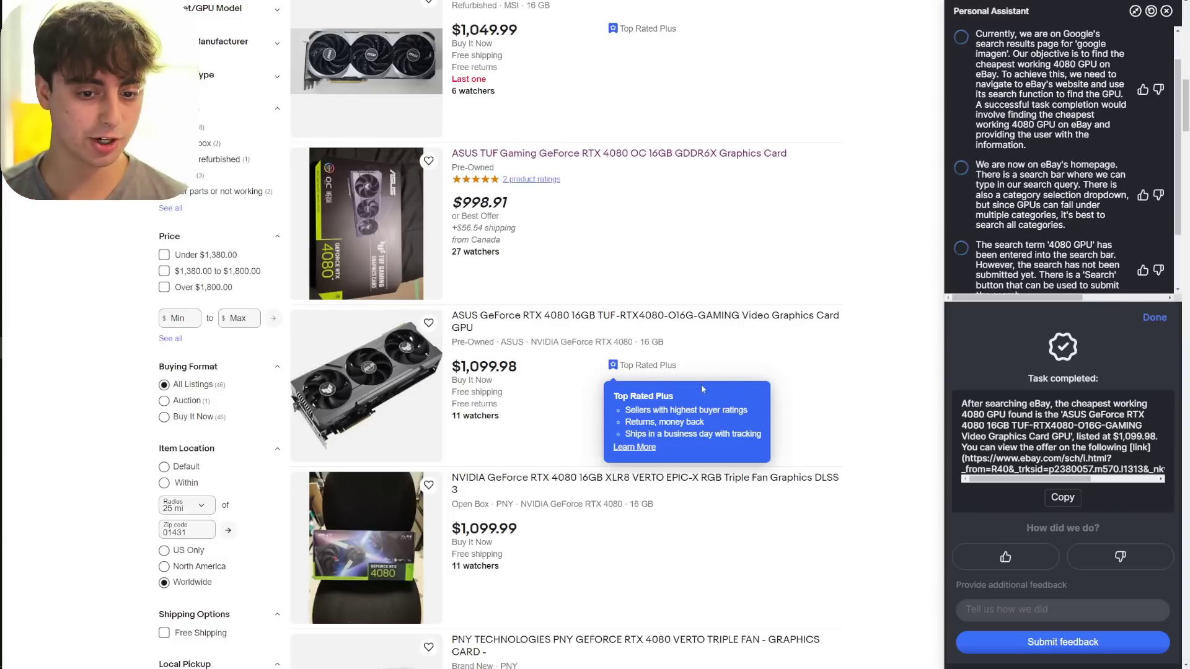
pyautogui.scroll(1, 481, 292)
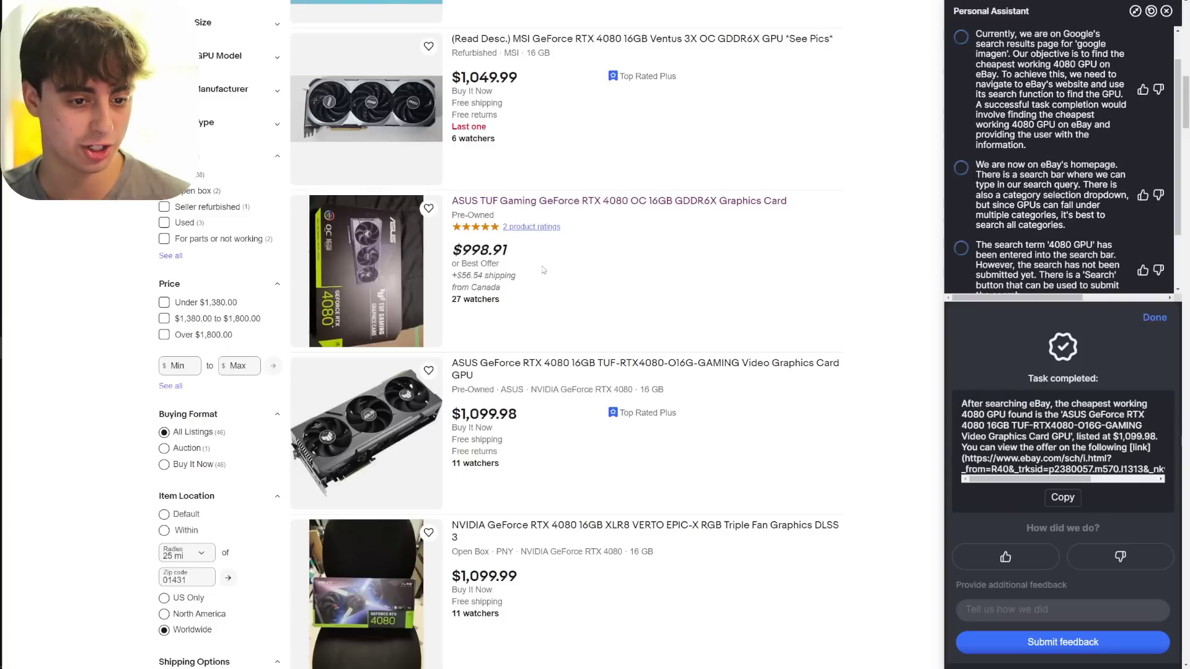
pyautogui.scroll(-2, 565, 249)
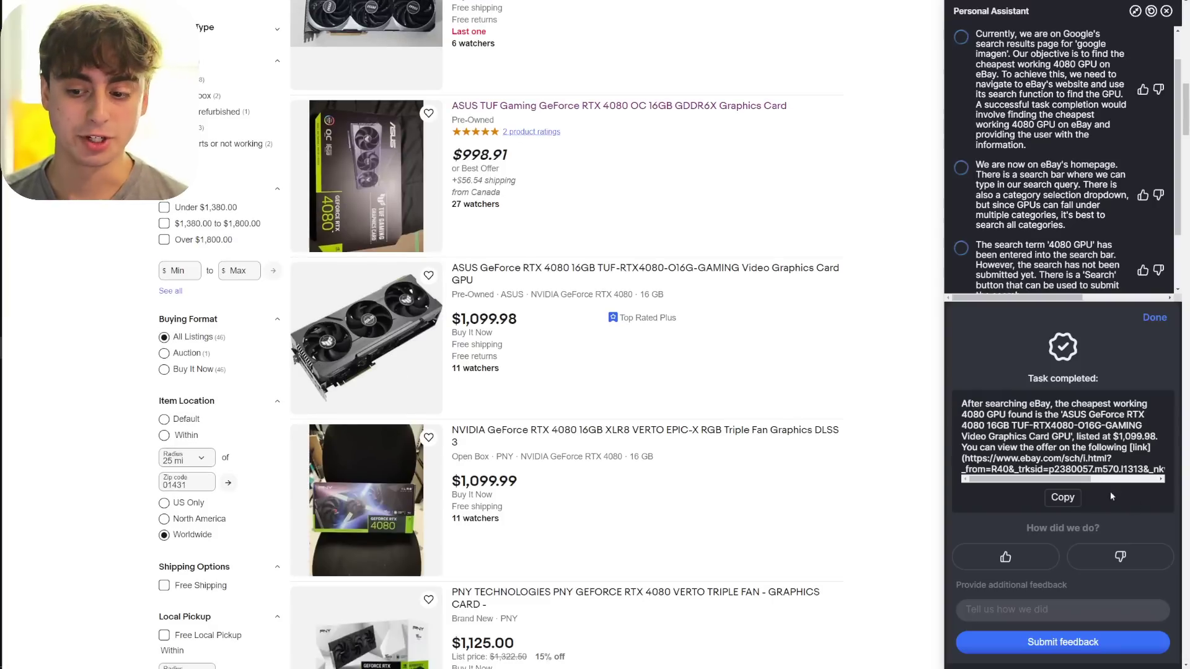
# Rate the GPU result positively and ask the assistant to create a Domino's pizza with all of the toppings.
pyautogui.click(1005, 558)
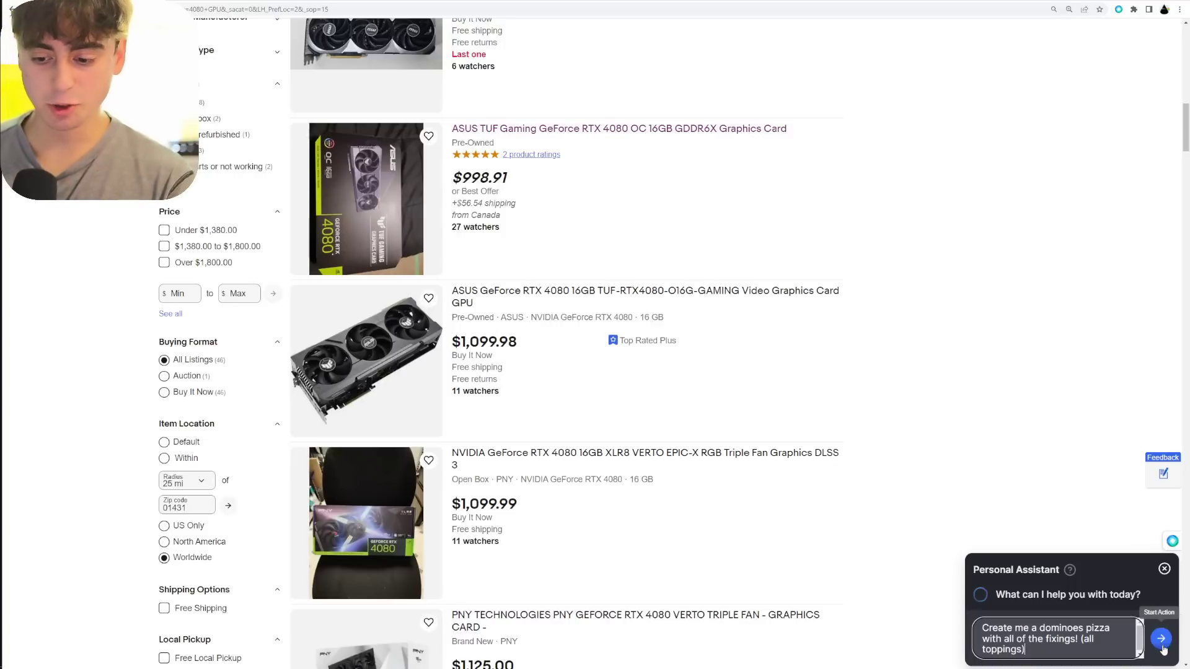
pyautogui.click(1160, 639)
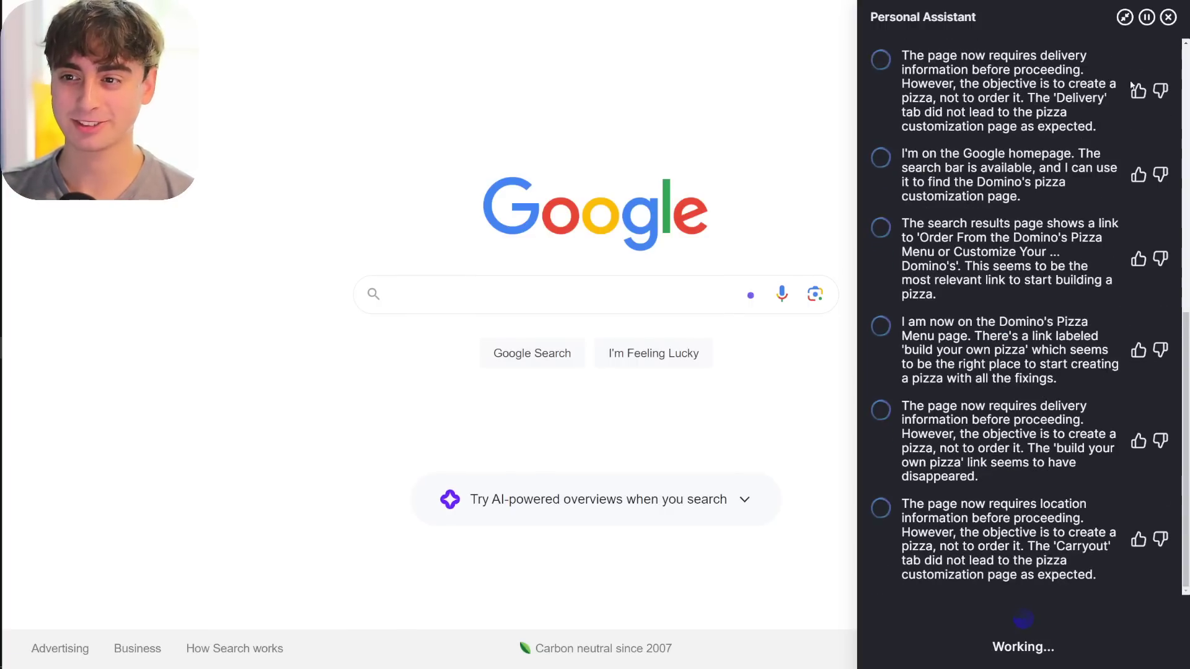
# Pause the assistant's pizza workflow and close the assistant.
pyautogui.click(1146, 17)
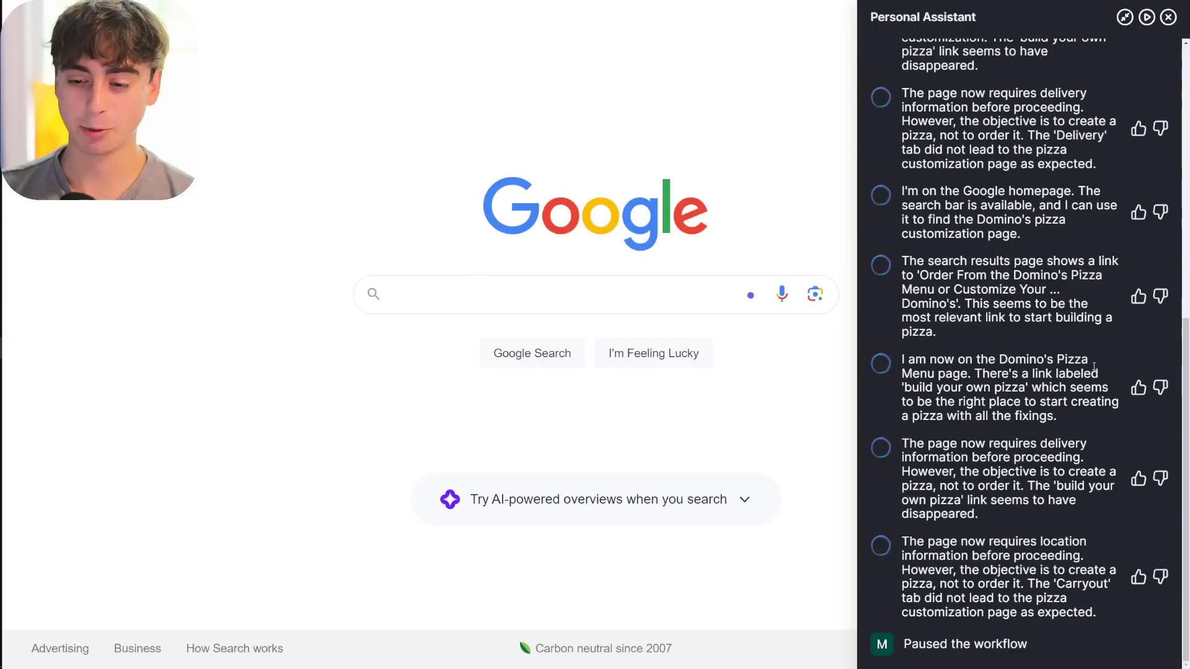
pyautogui.click(1168, 18)
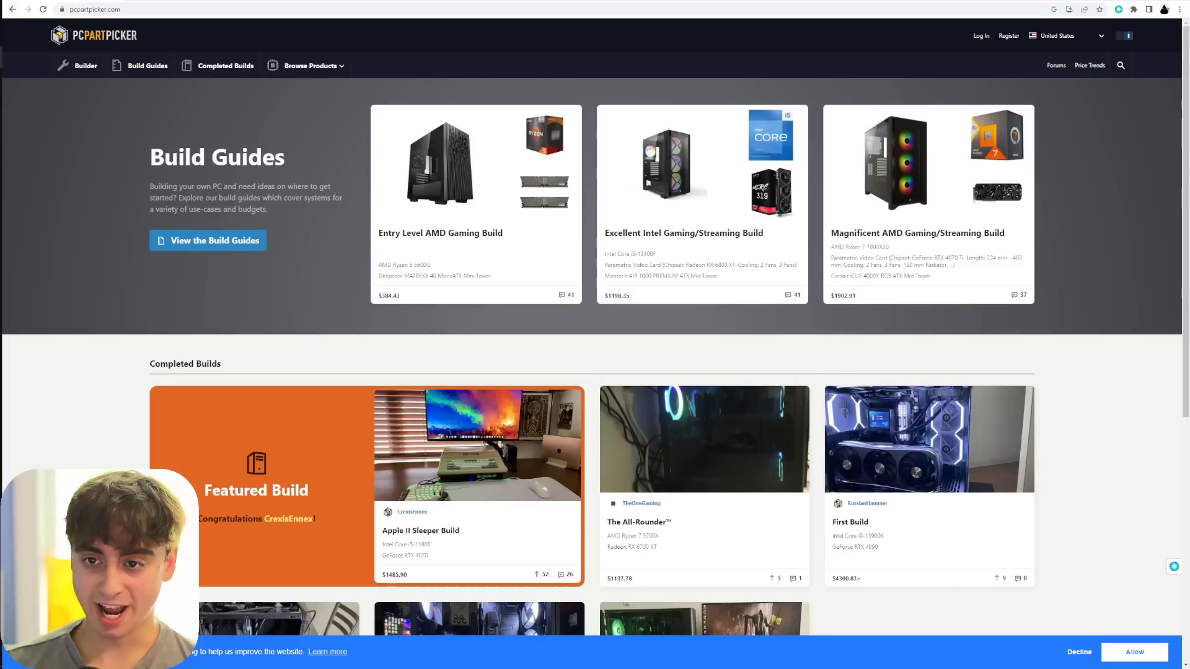
# Ask the assistant to build a very fast computer with compatible components using PC Part Picker's builder, with price no obstacle.
pyautogui.click(1174, 567)
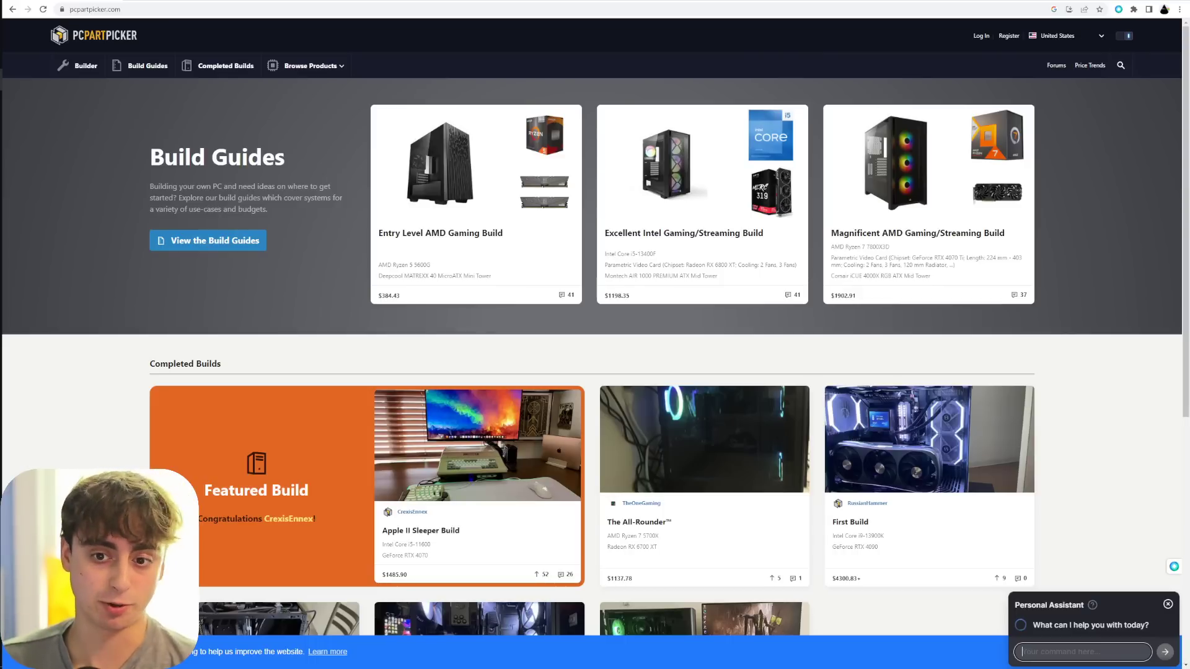
pyautogui.write('build me a very fast computer with compatible components on PC Part Picker using the builder. price is no obstacle')
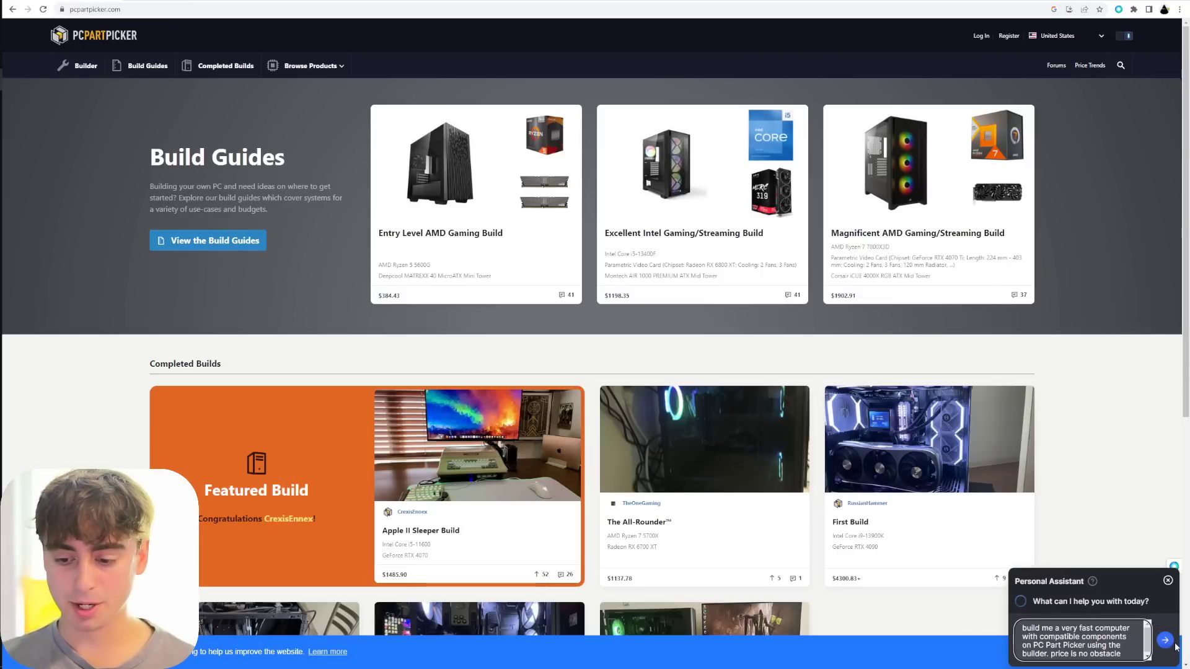
pyautogui.click(1167, 640)
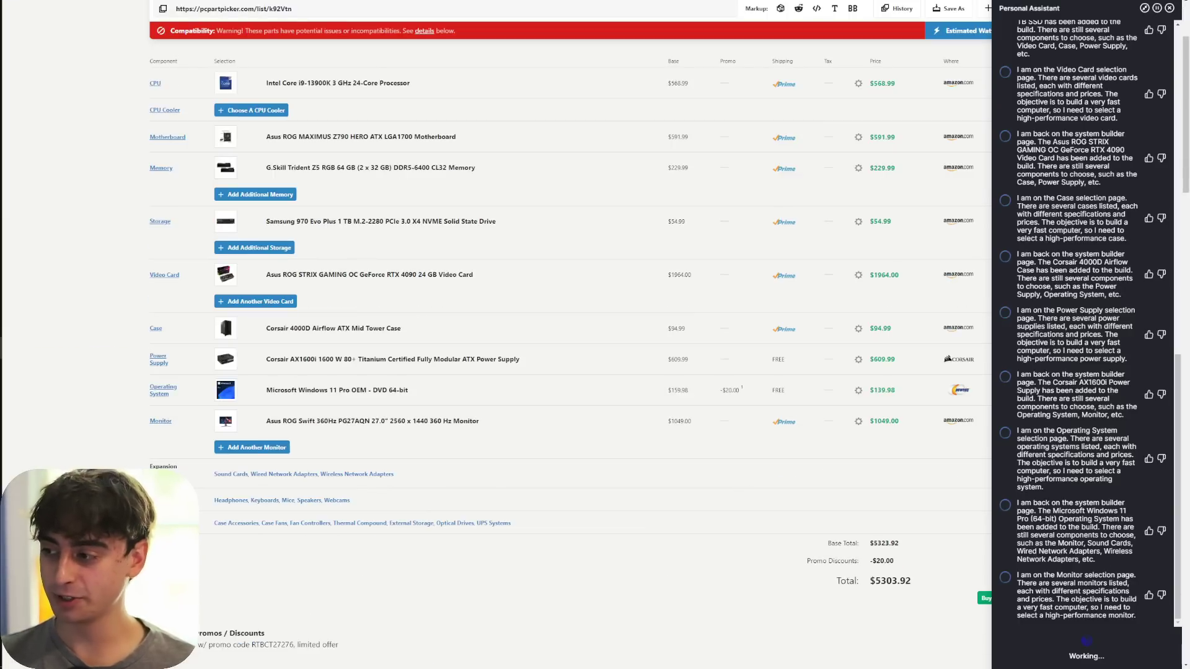
# Review the assistant's finished PC parts list and compatibility notes, and rate the result positively.
pyautogui.scroll(-2, 650, 394)
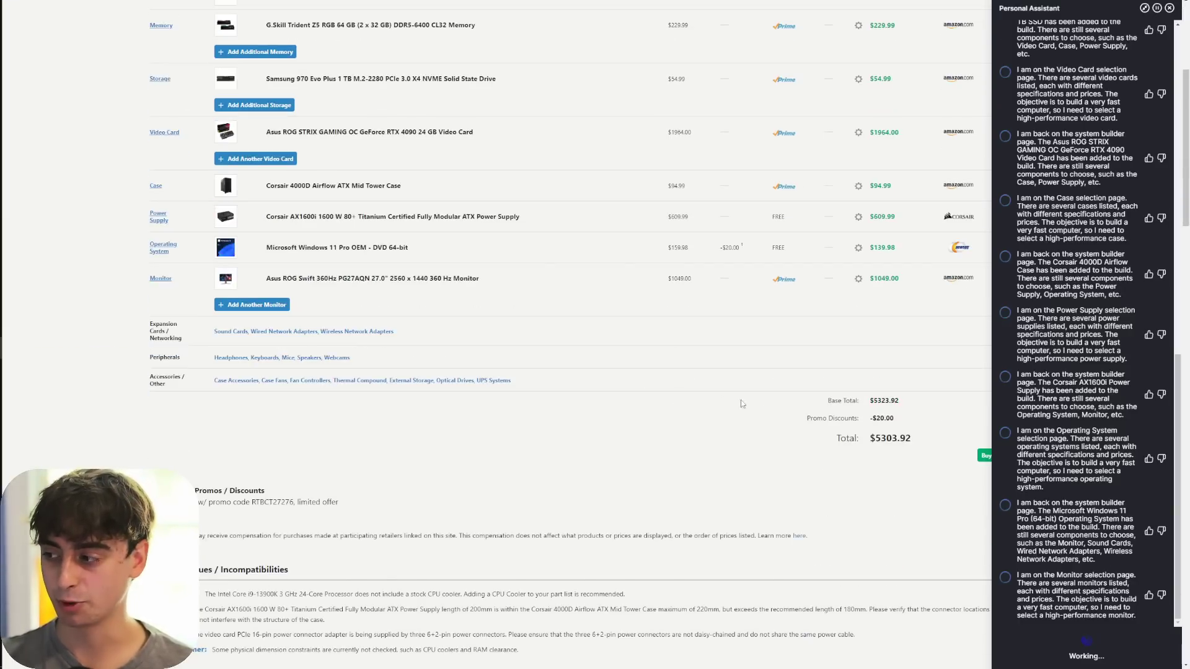
pyautogui.scroll(1, 744, 405)
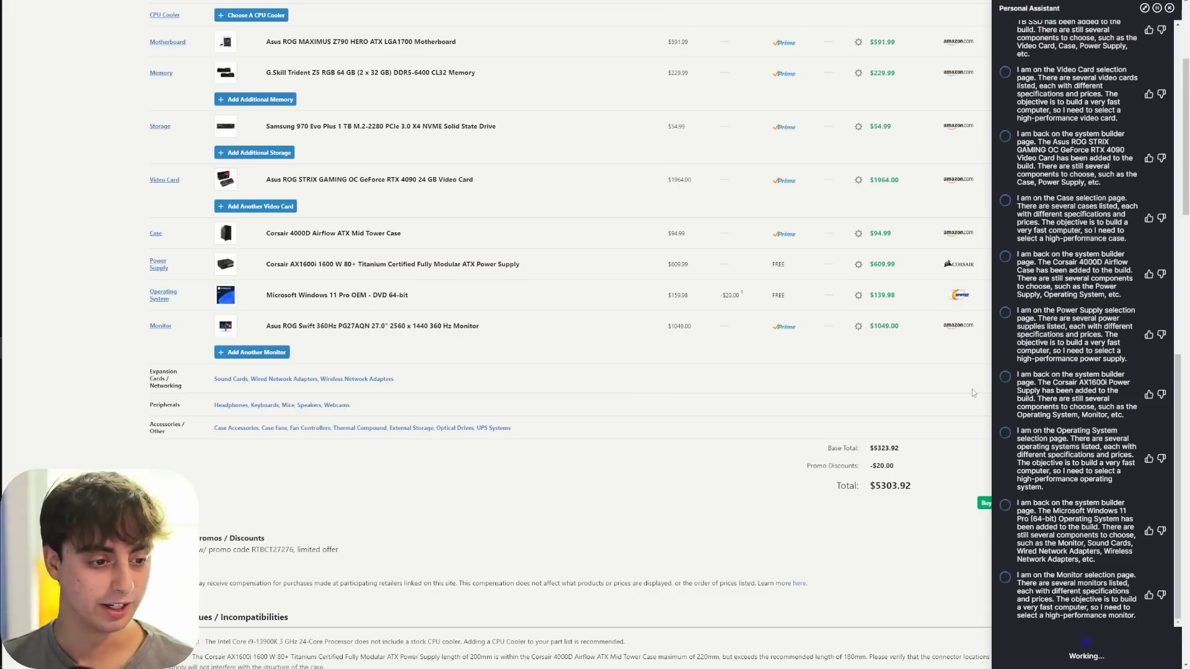
pyautogui.scroll(3, 1086, 444)
pyautogui.scroll(-8, 1086, 444)
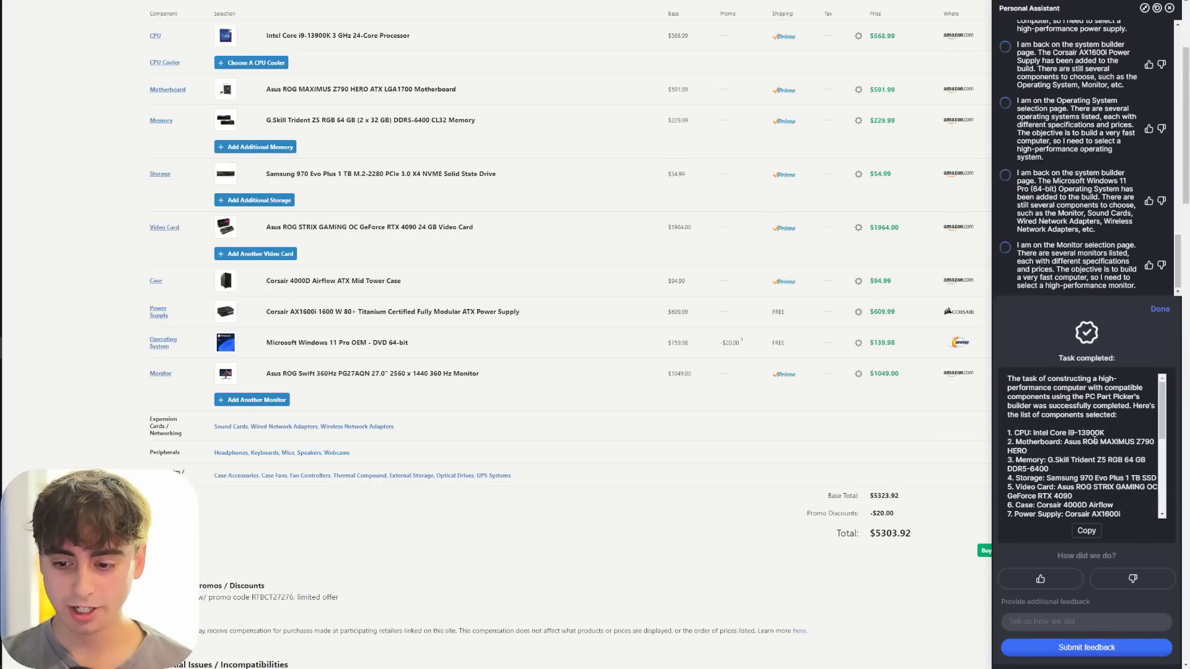
pyautogui.click(1041, 579)
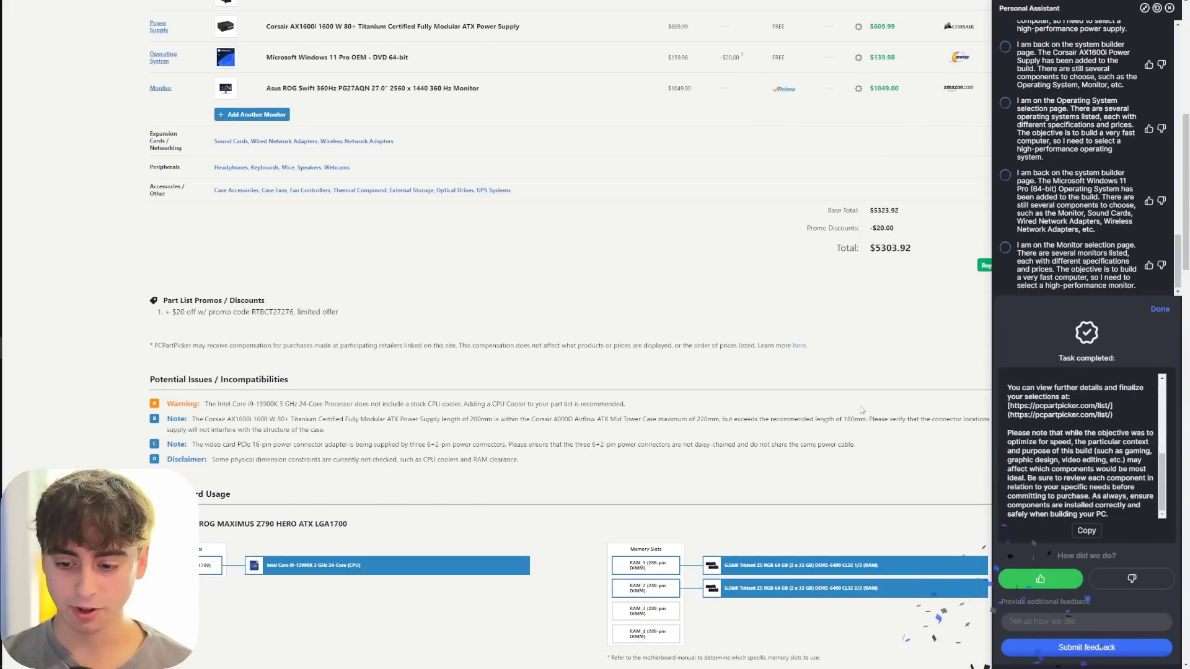
# Check the Intel Core i9-13900K's product details and its CPU socket on Amazon against the parts list's motherboard.
pyautogui.scroll(5, 558, 372)
pyautogui.scroll(5, 267, 284)
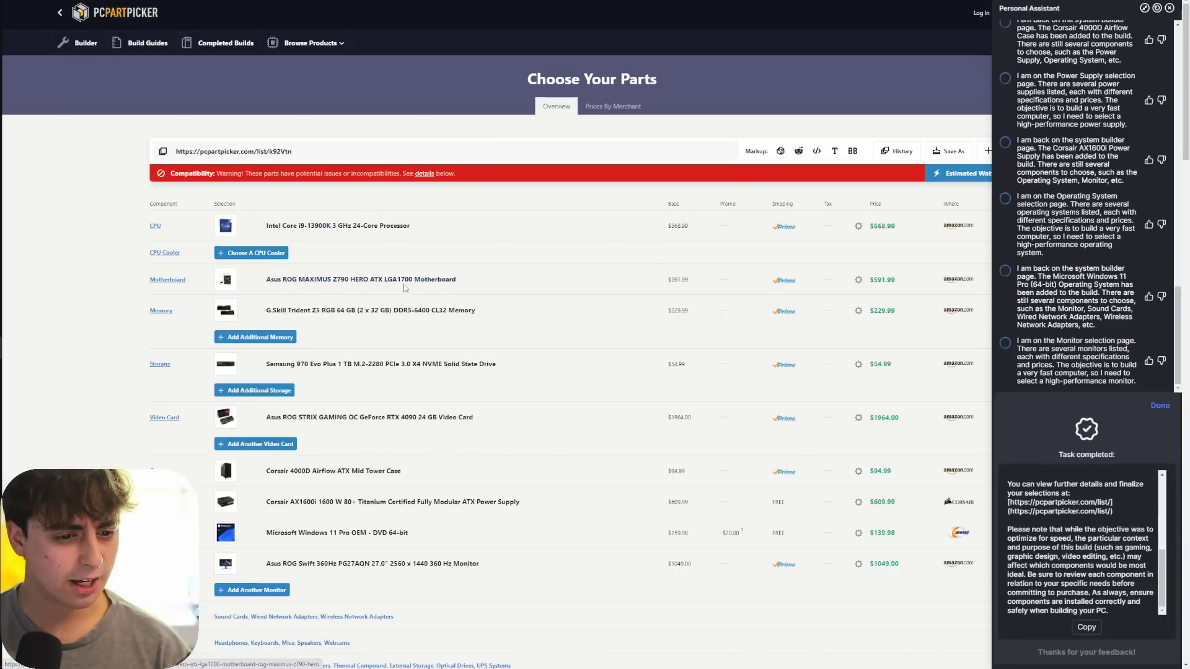
pyautogui.click(369, 231)
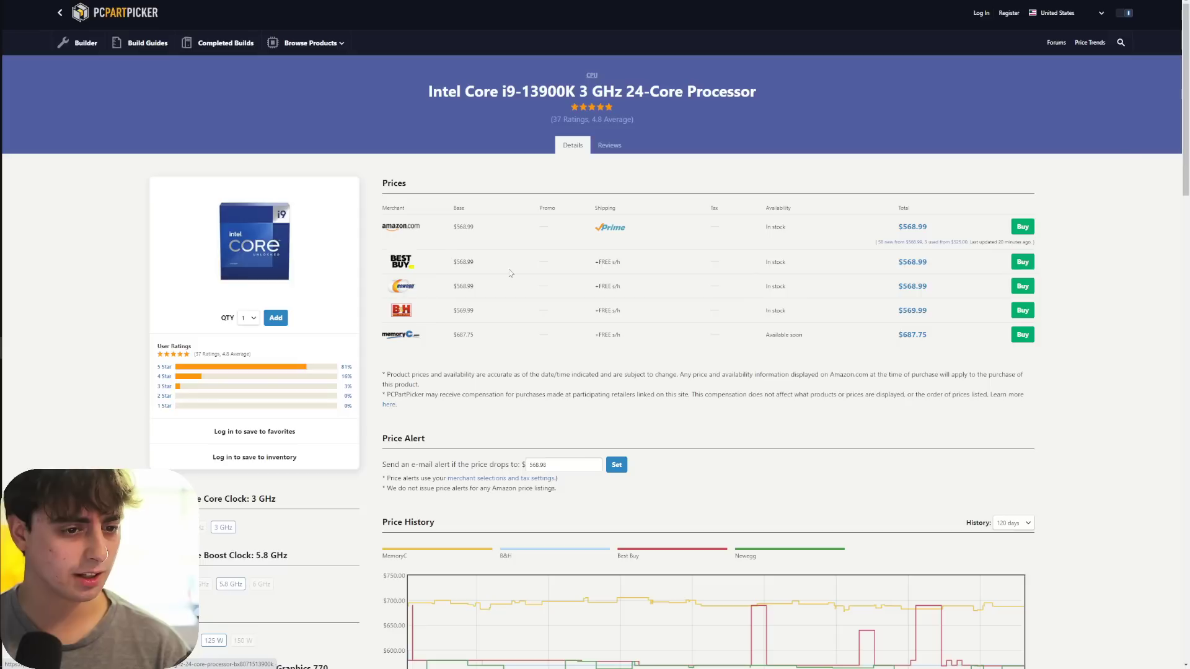
pyautogui.scroll(-5, 676, 351)
pyautogui.scroll(2, 677, 353)
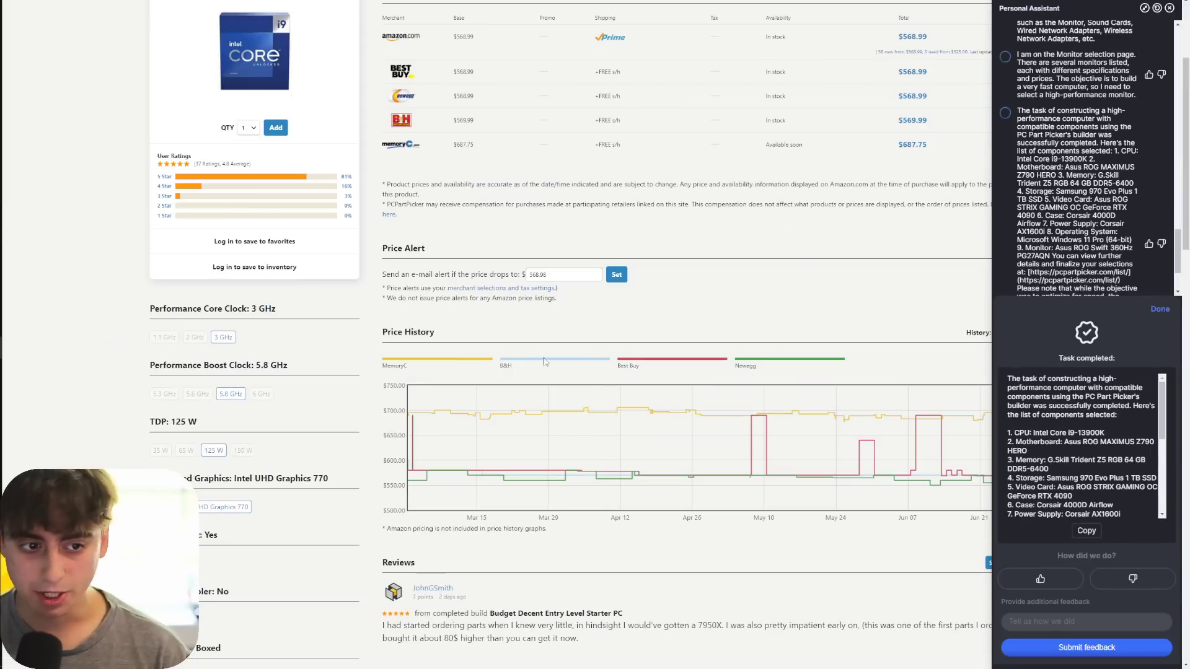
pyautogui.scroll(5, 558, 279)
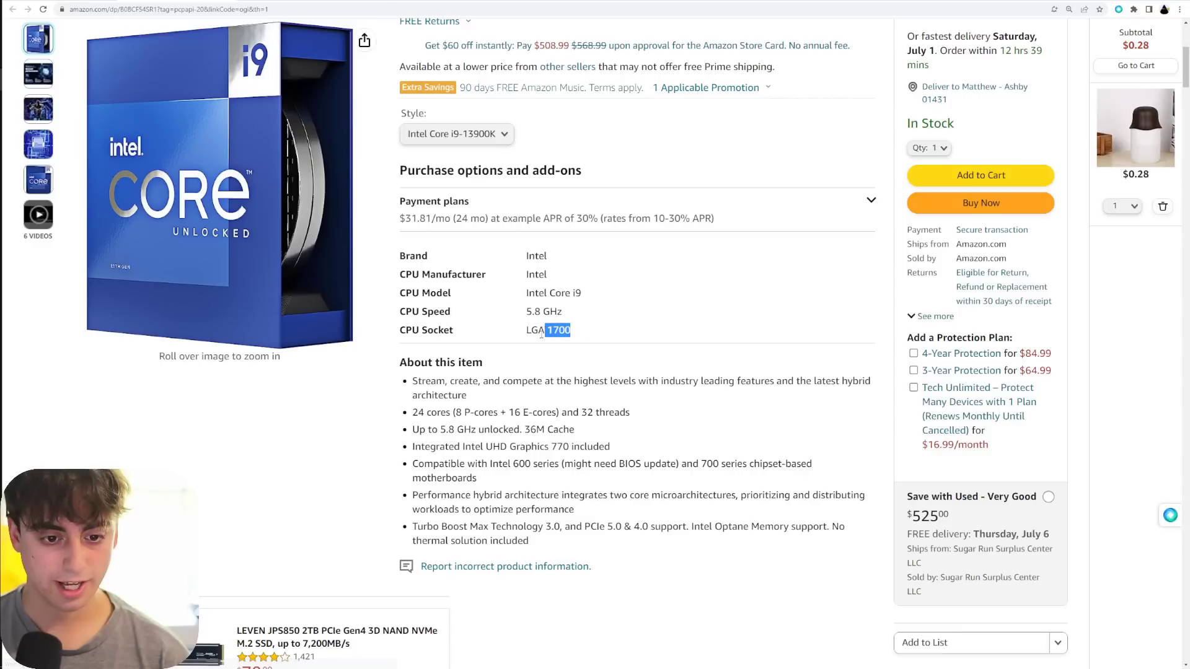
pyautogui.moveTo(546, 330); pyautogui.dragTo(527, 330)
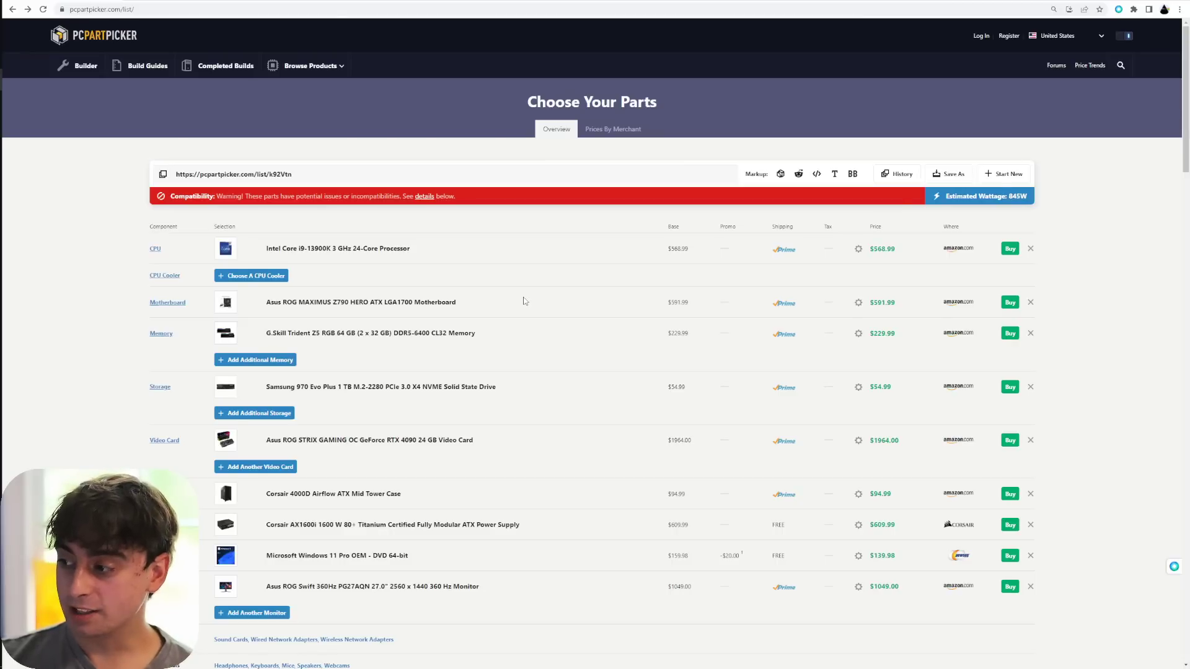
pyautogui.scroll(-1, 524, 301)
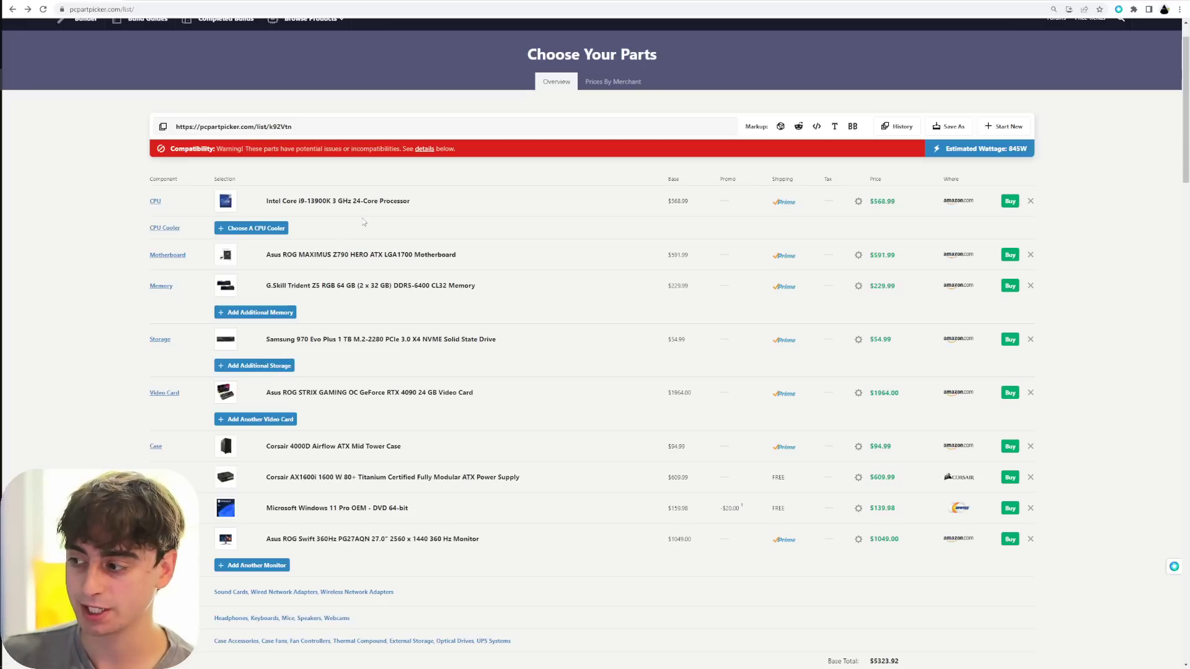
# Review the PC Part Picker parts list, its total price and the listed compatibility issues.
pyautogui.scroll(-3, 364, 221)
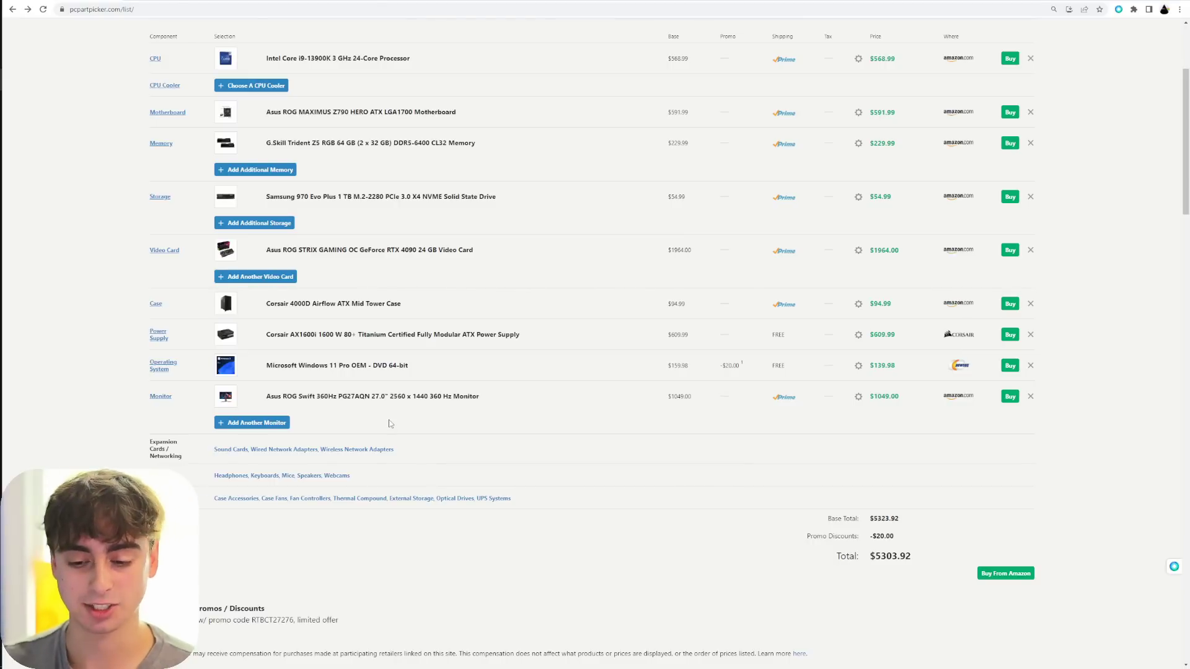
pyautogui.scroll(-3, 371, 410)
pyautogui.moveTo(913, 413); pyautogui.dragTo(875, 414)
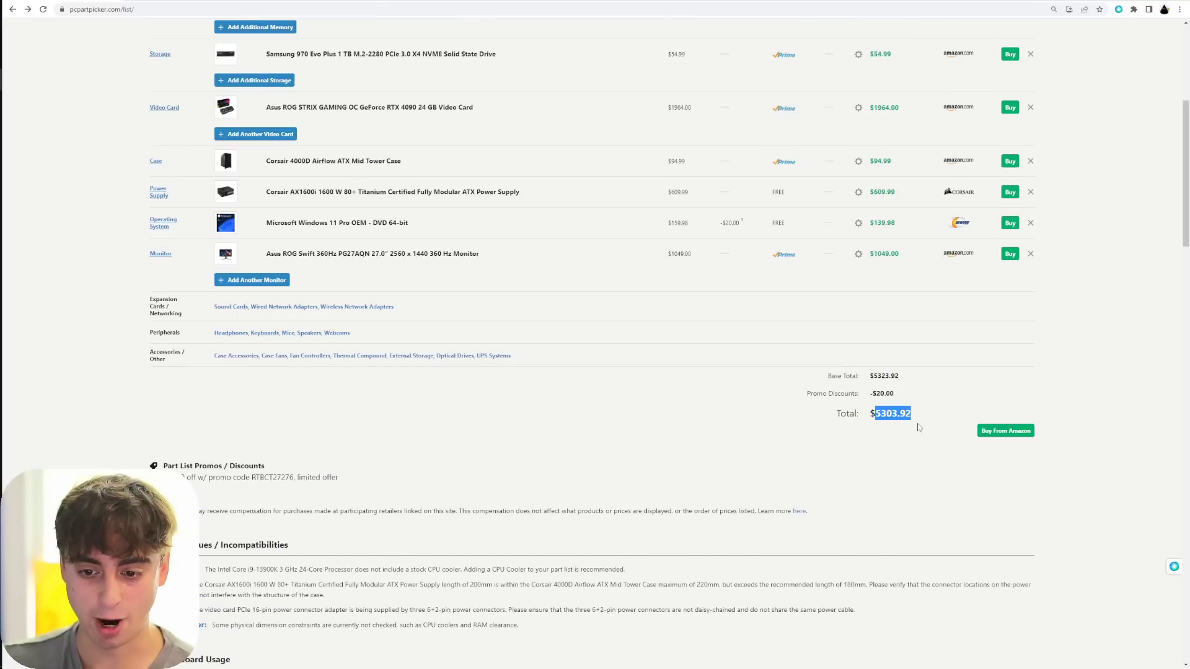
pyautogui.scroll(5, 936, 427)
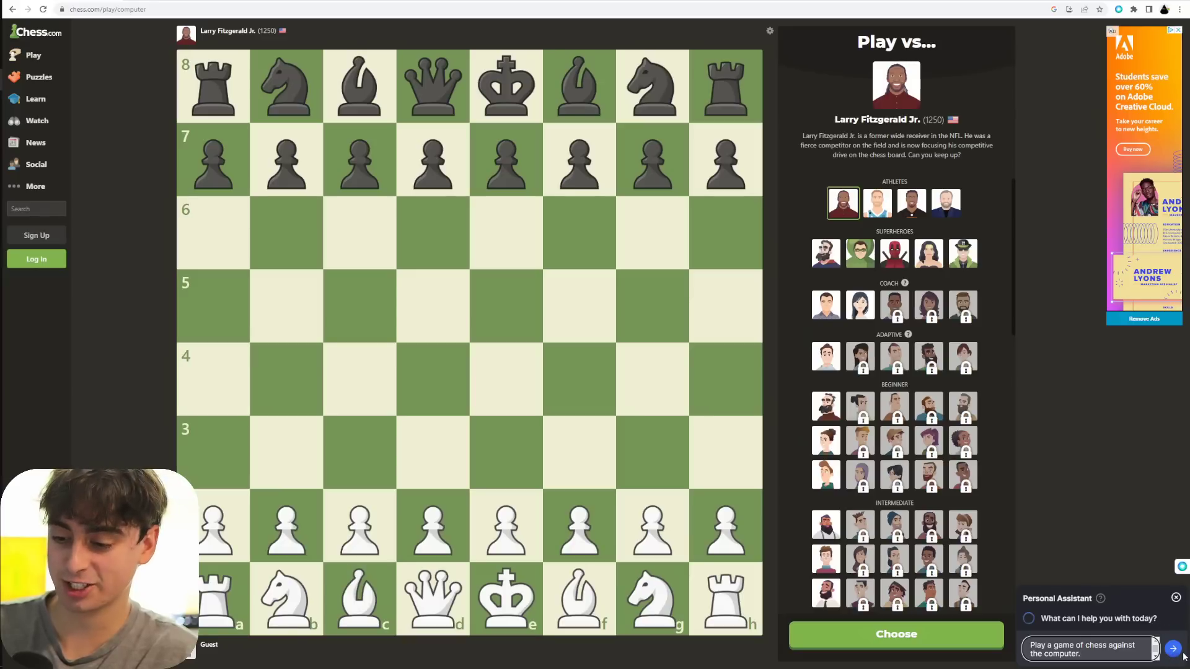
# Ask the assistant on Chess.com to "Play a game of chess against the computer." and accept starting a new game.
pyautogui.press('Return')
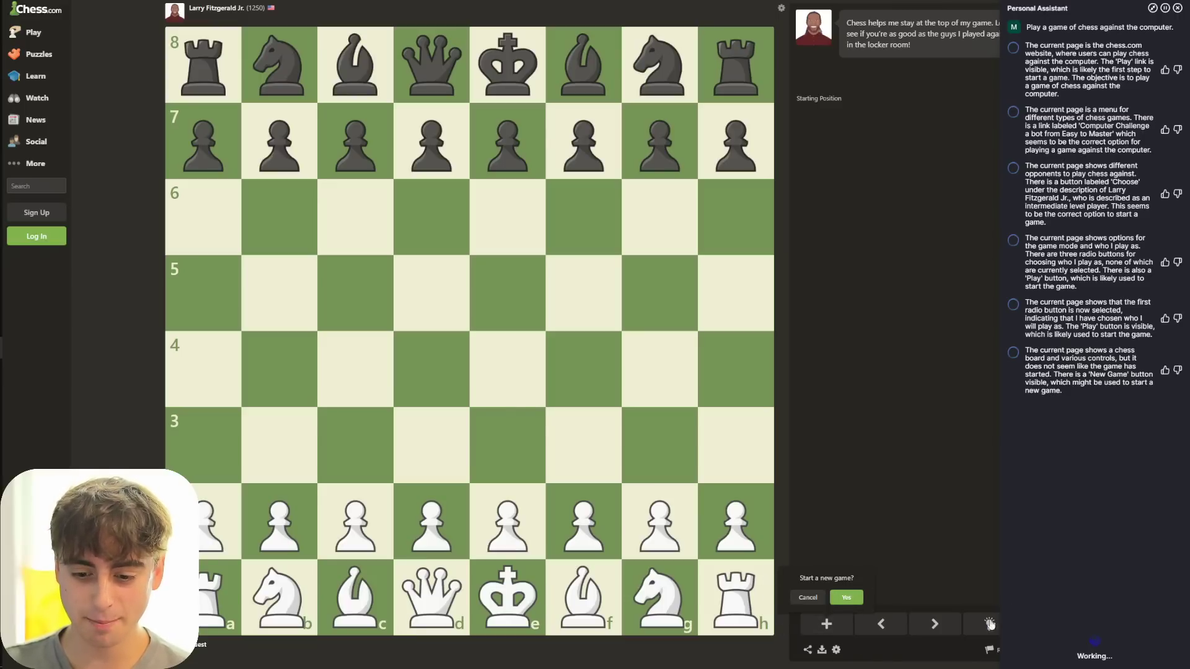
pyautogui.click(847, 598)
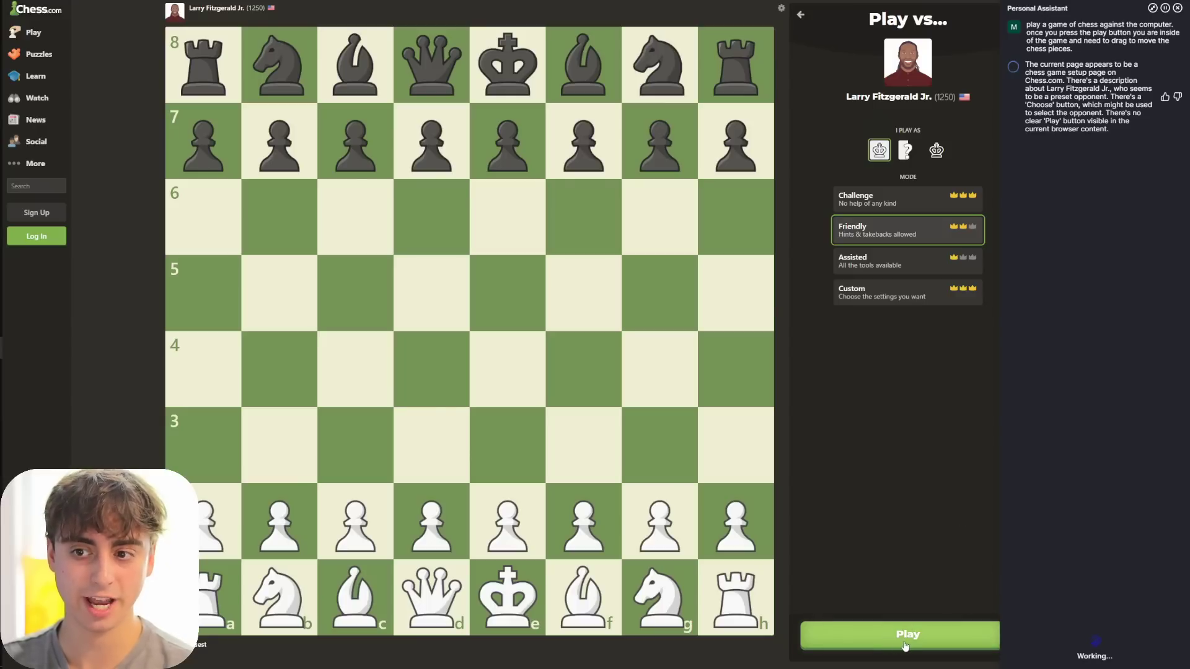
# Start the Friendly-mode game against the 1250-rated bot, move the white f-pawn to f4, and try to move the g-pawn.
pyautogui.click(941, 628)
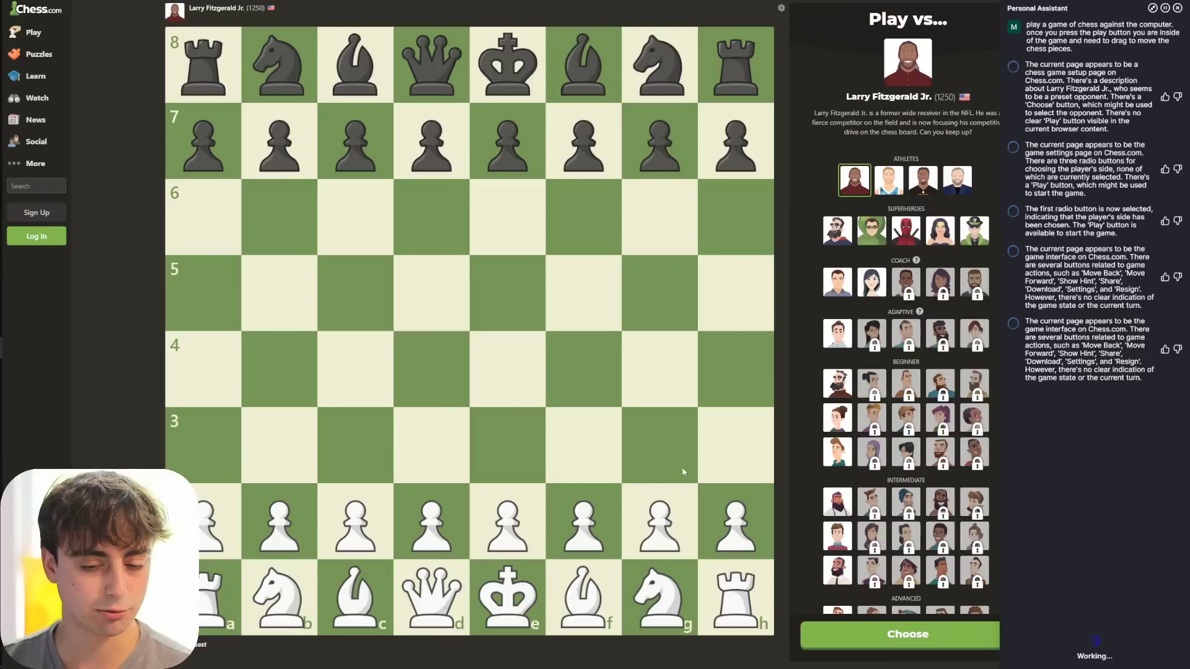
pyautogui.moveTo(563, 550); pyautogui.dragTo(584, 371)
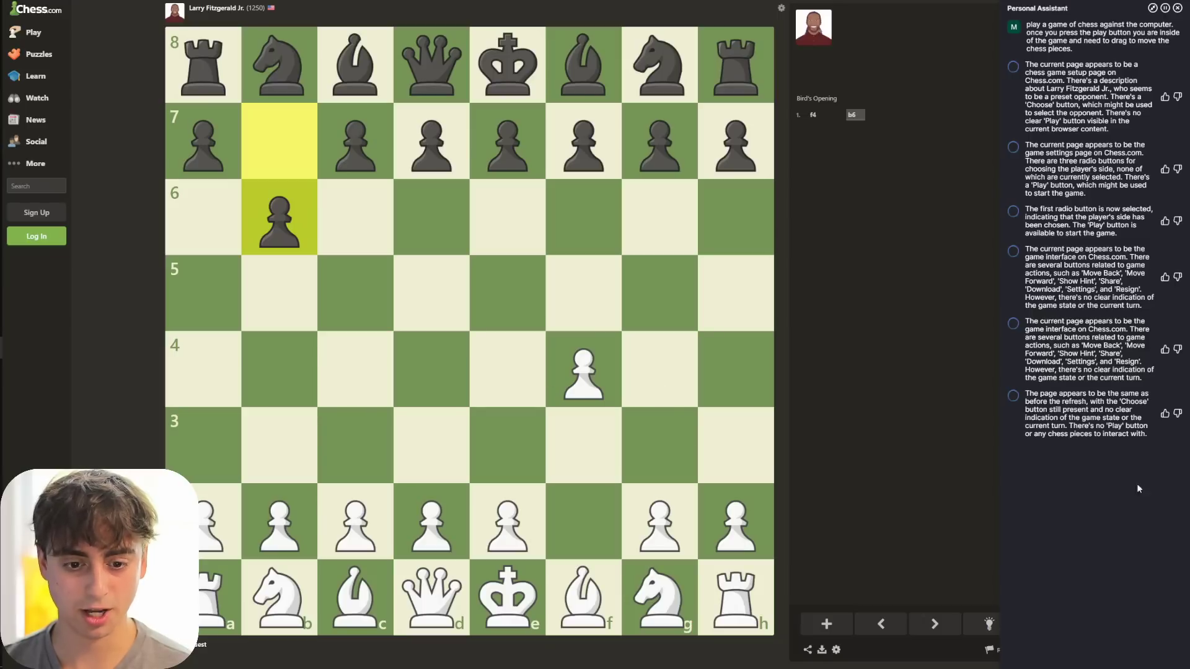
pyautogui.moveTo(671, 531)
pyautogui.mouseDown()
pyautogui.moveTo(674, 514)
pyautogui.moveTo(659, 523)
pyautogui.moveTo(641, 475)
pyautogui.moveTo(658, 523)
pyautogui.mouseUp()
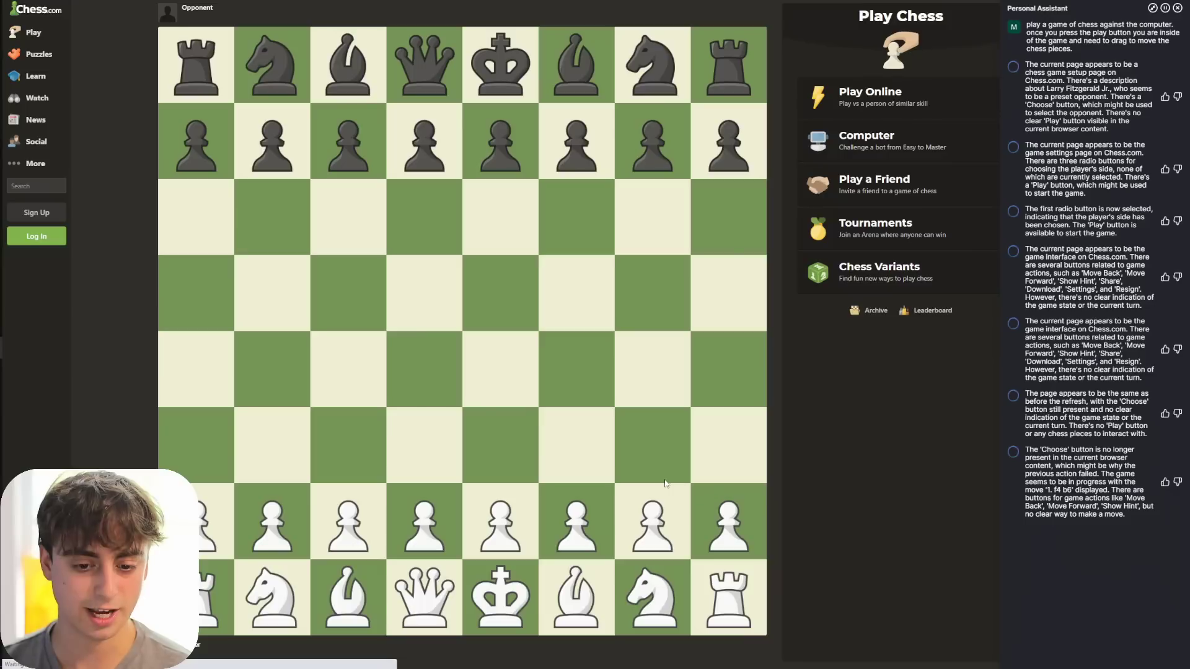